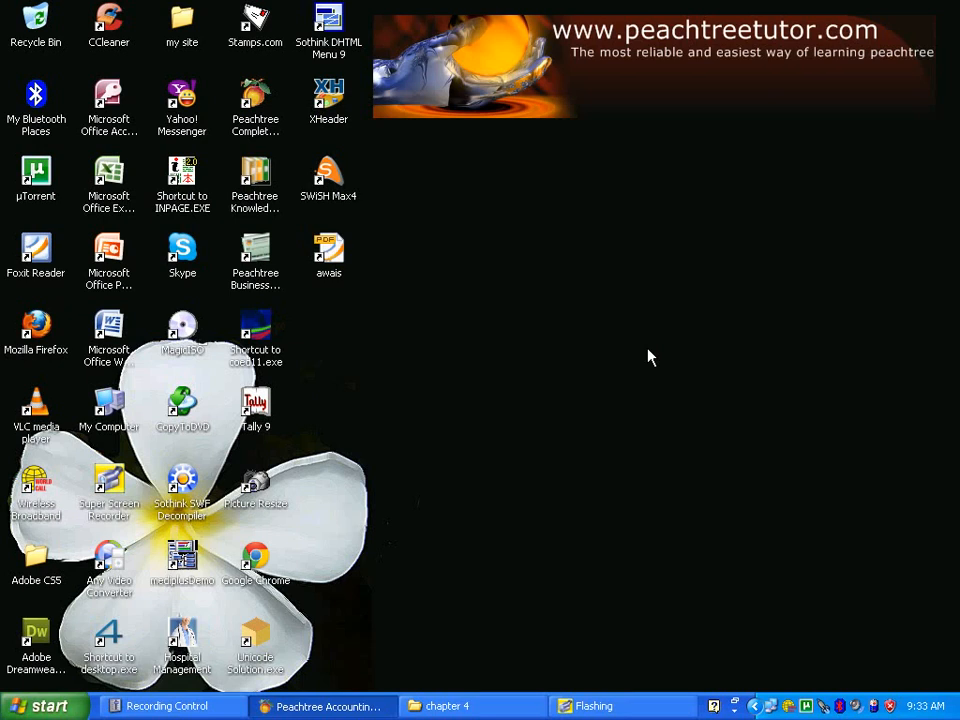
# Step: Switch to Peachtree Accounting and open the default settings for inventory items
pyautogui.click(365, 712)
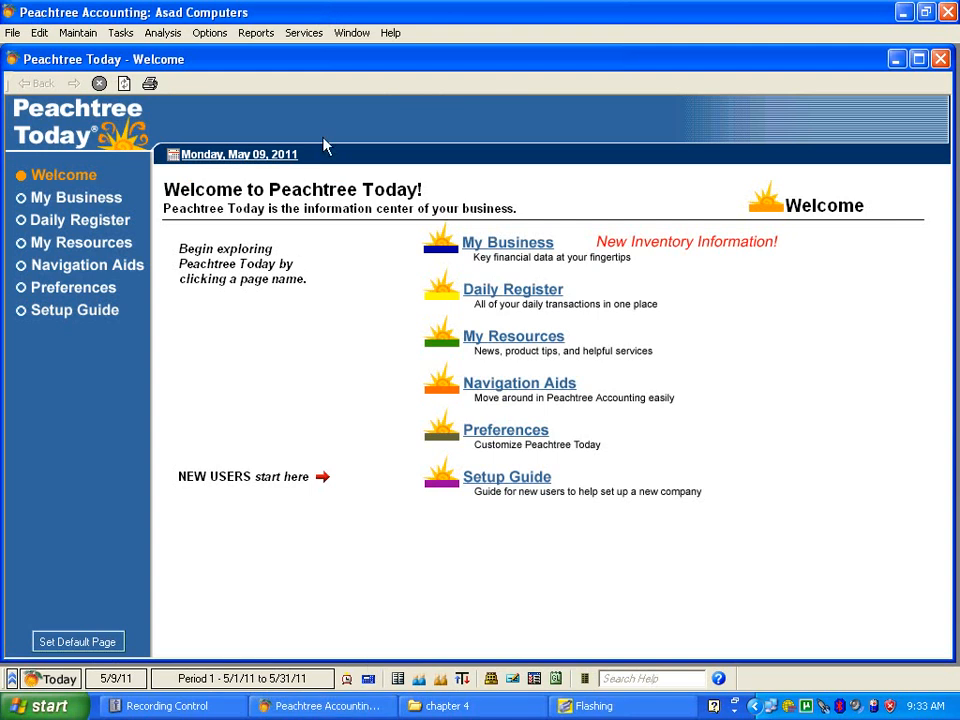
pyautogui.click(76, 34)
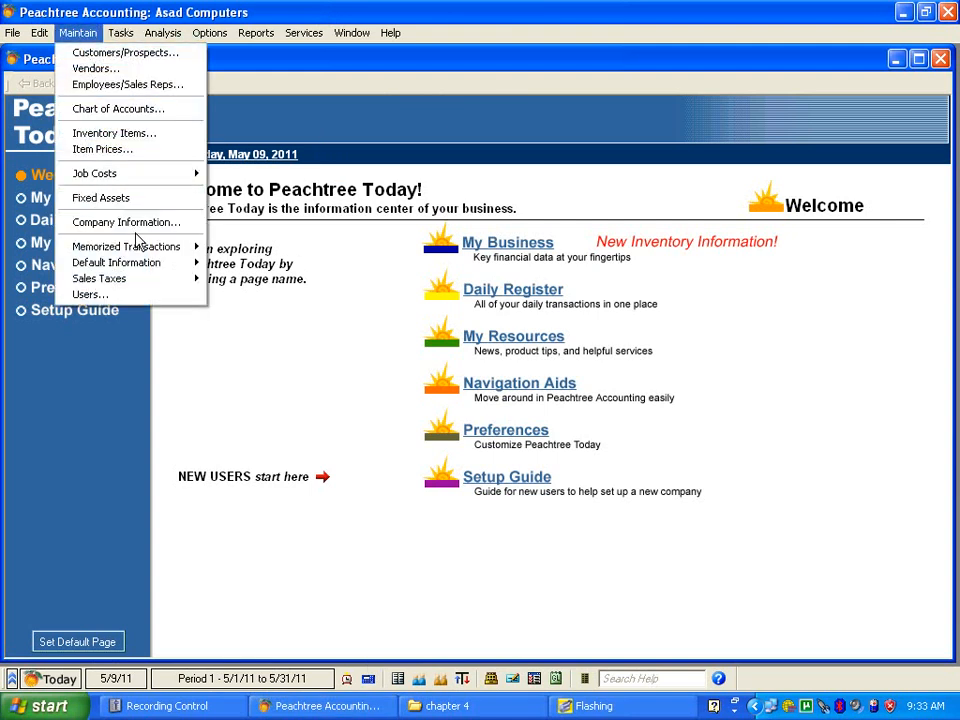
pyautogui.moveTo(147, 268)
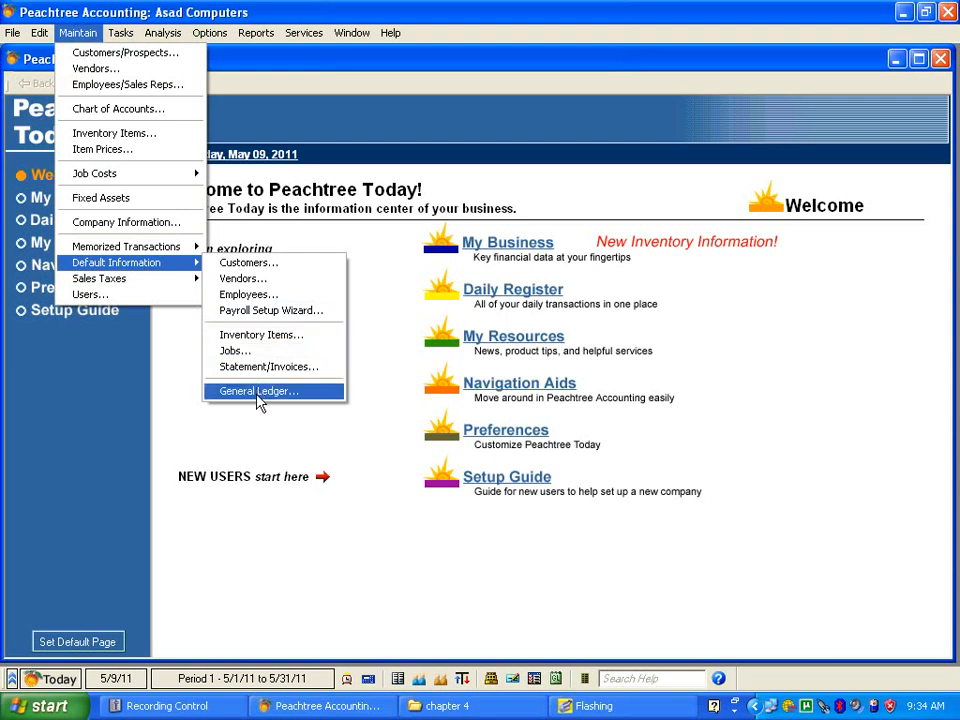
pyautogui.click(258, 340)
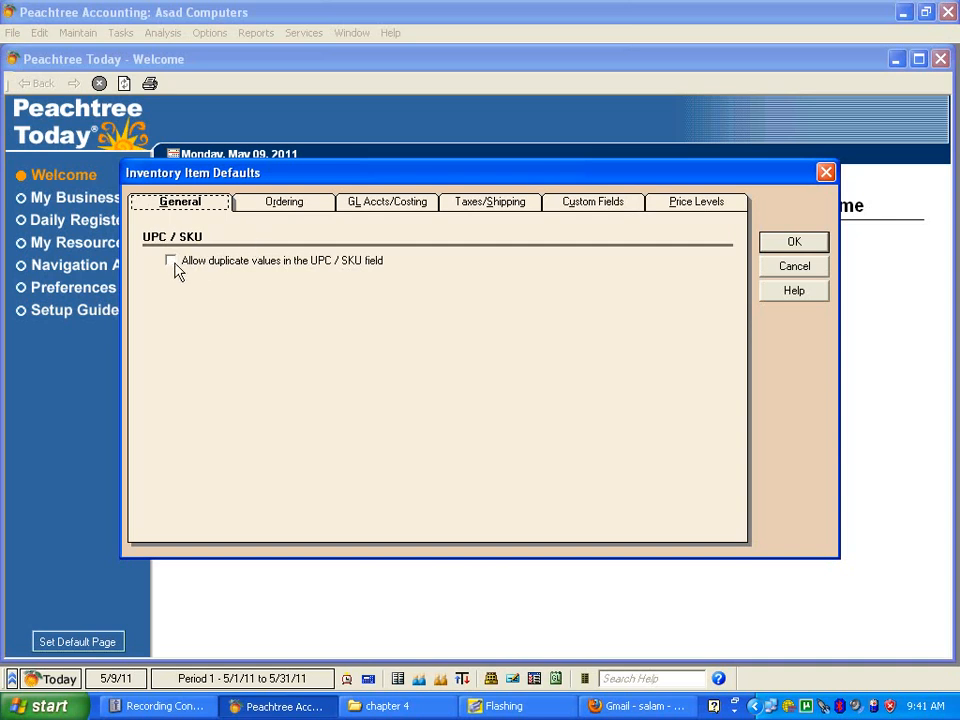
# Step: Try the ordering defaults for including purchase orders and for sales invoice out-of-stock warnings, restoring Do not warn me
pyautogui.click(285, 205)
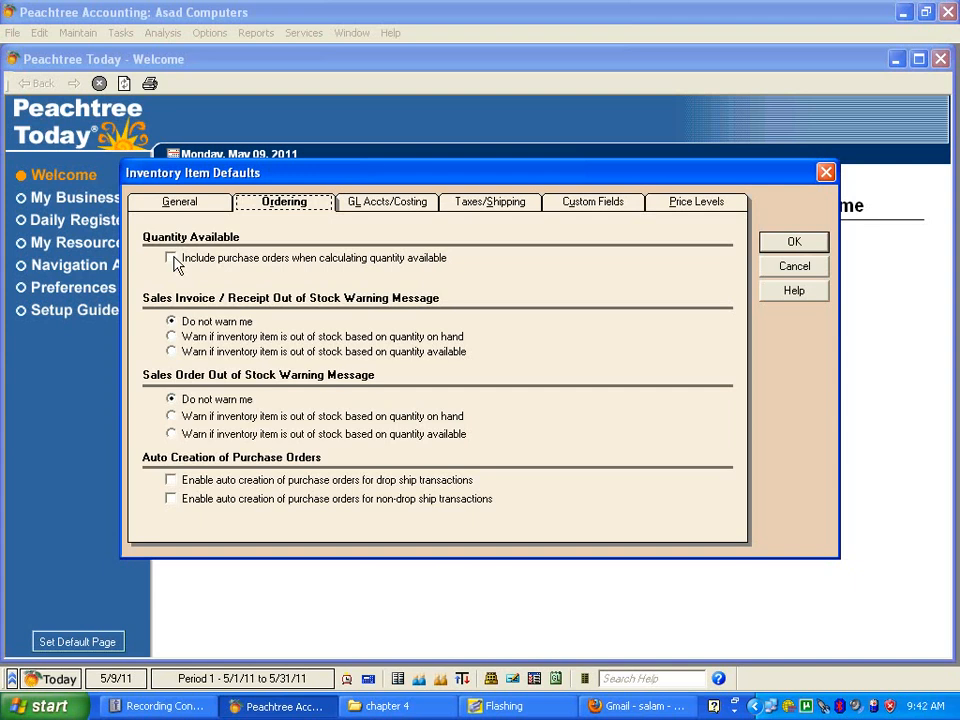
pyautogui.click(172, 259)
pyautogui.click(172, 259)
pyautogui.click(171, 337)
pyautogui.click(171, 352)
pyautogui.click(172, 352)
pyautogui.click(171, 322)
# Step: Assign account 4001 Sales A/c as the default GL Sales/Inc account for the Stock item class
pyautogui.click(374, 205)
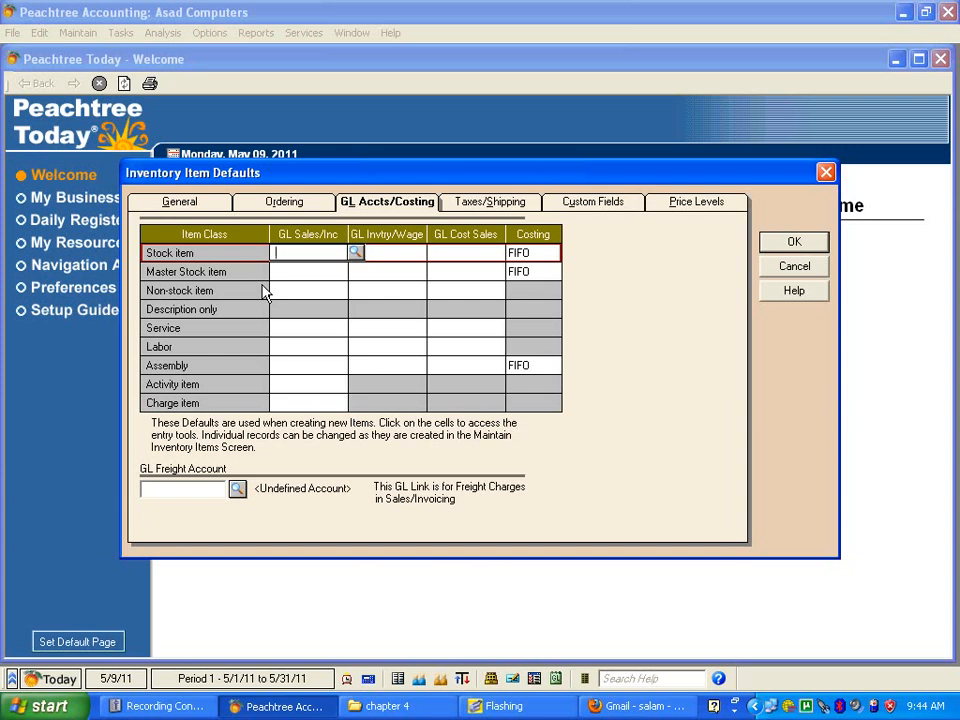
pyautogui.click(355, 253)
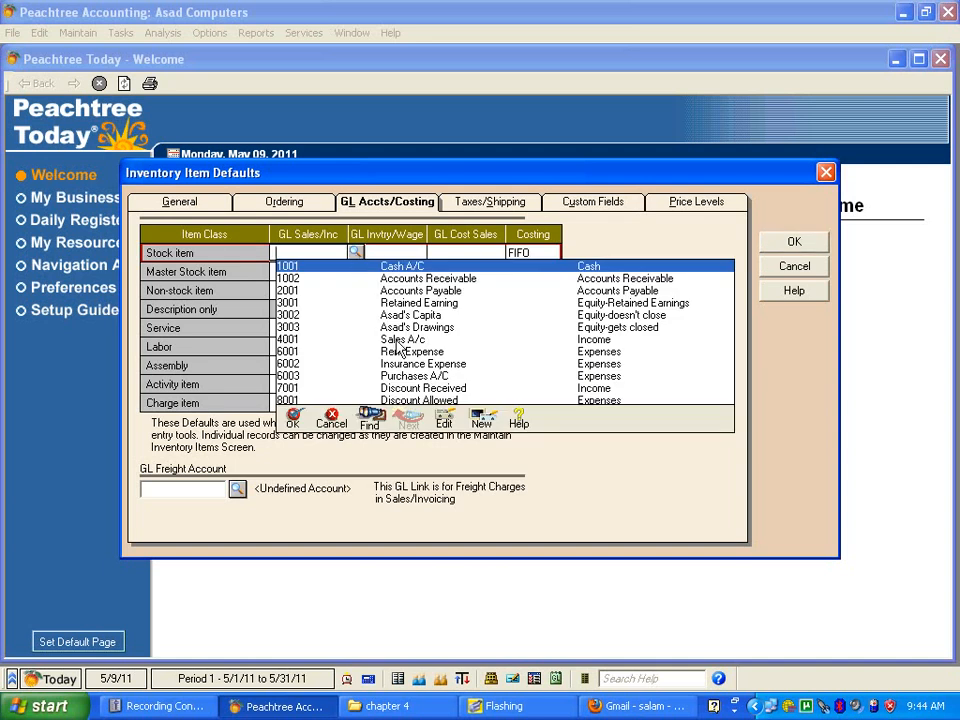
pyautogui.click(293, 425)
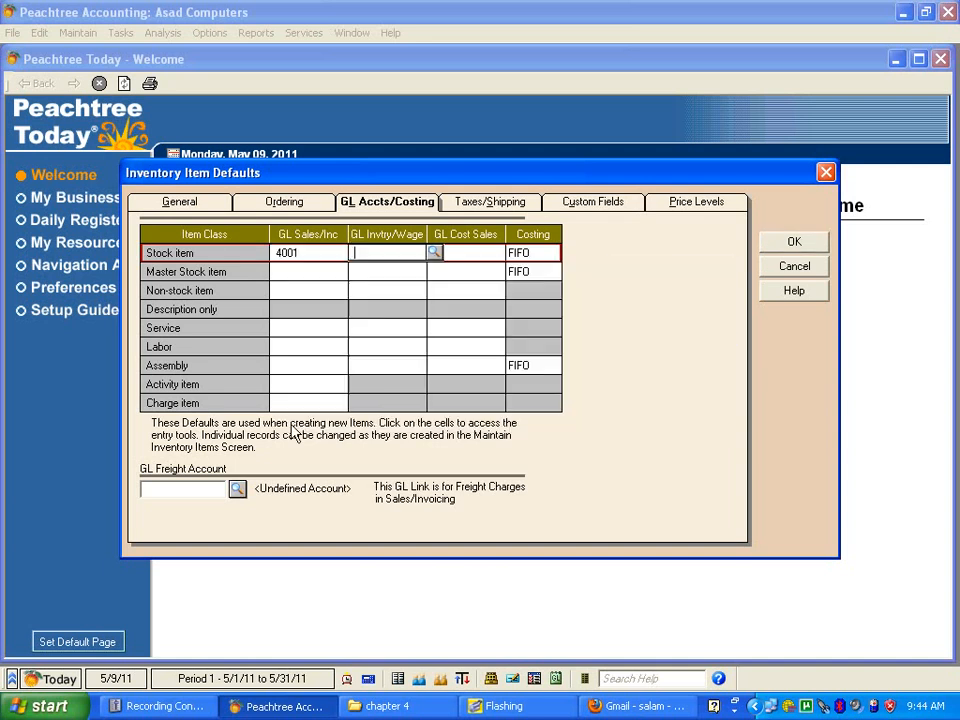
# Step: Start a new account for the Stock item's GL Invtry/Wage default with ID 1003 and description Inventory
pyautogui.click(434, 253)
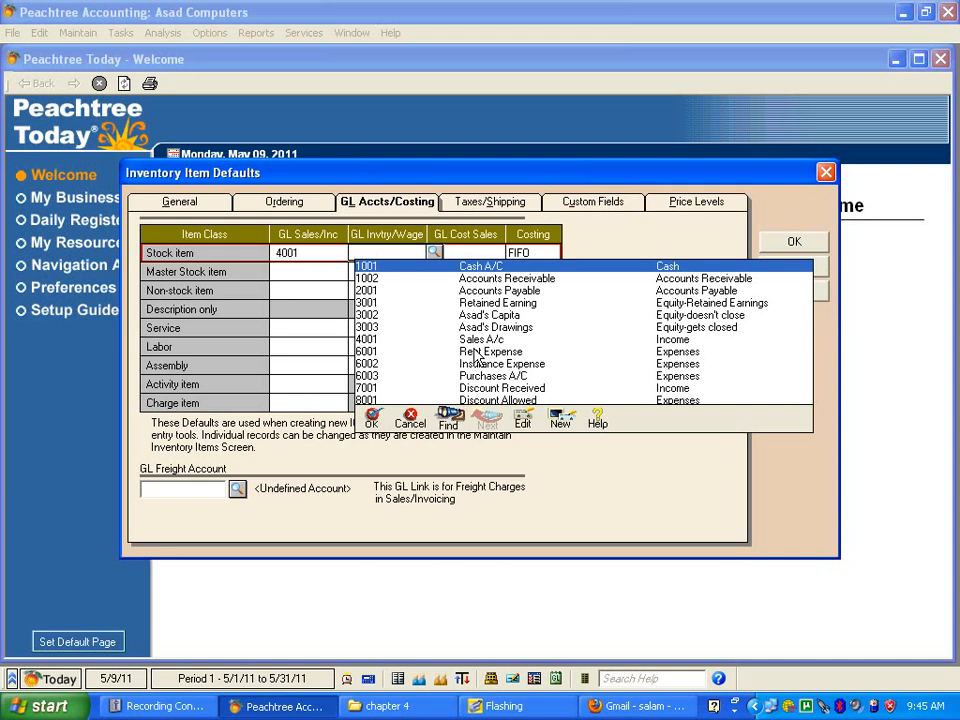
pyautogui.click(560, 422)
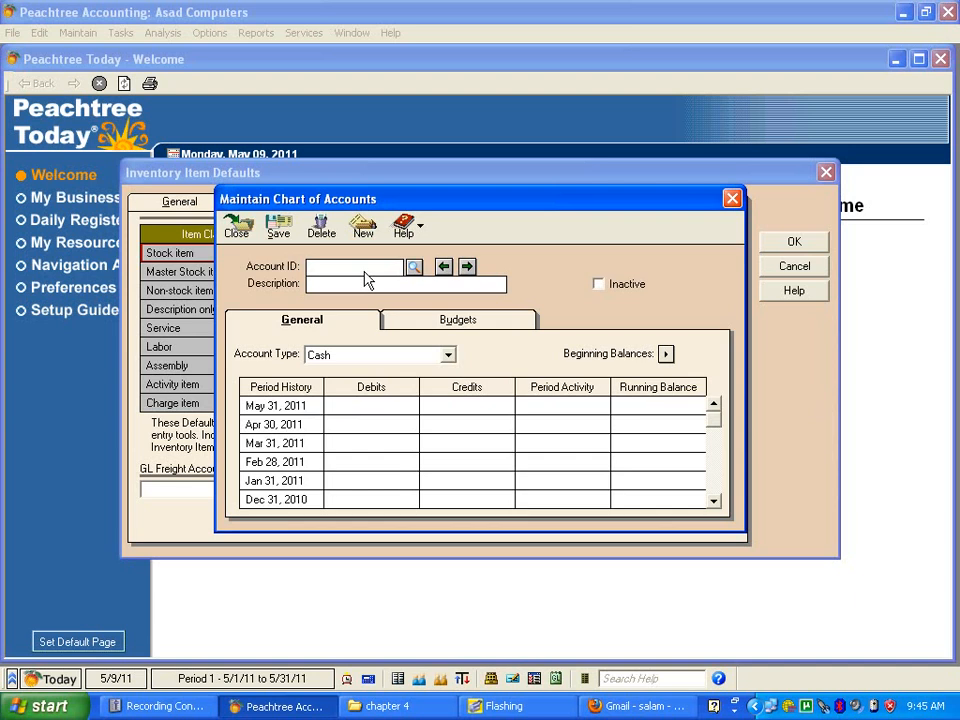
pyautogui.write('a')
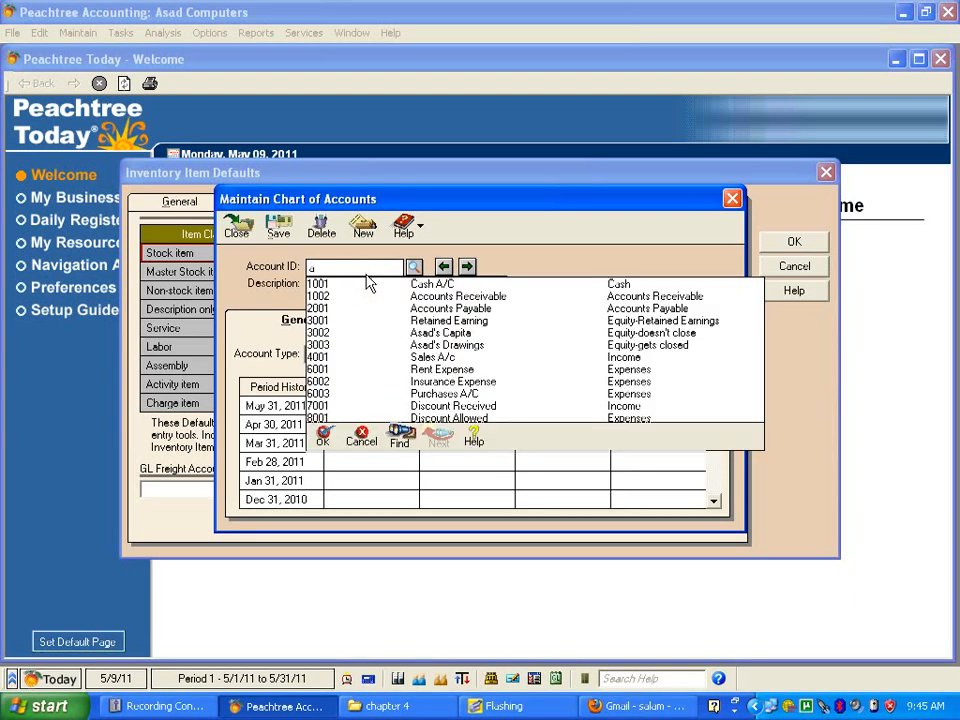
pyautogui.write('003')
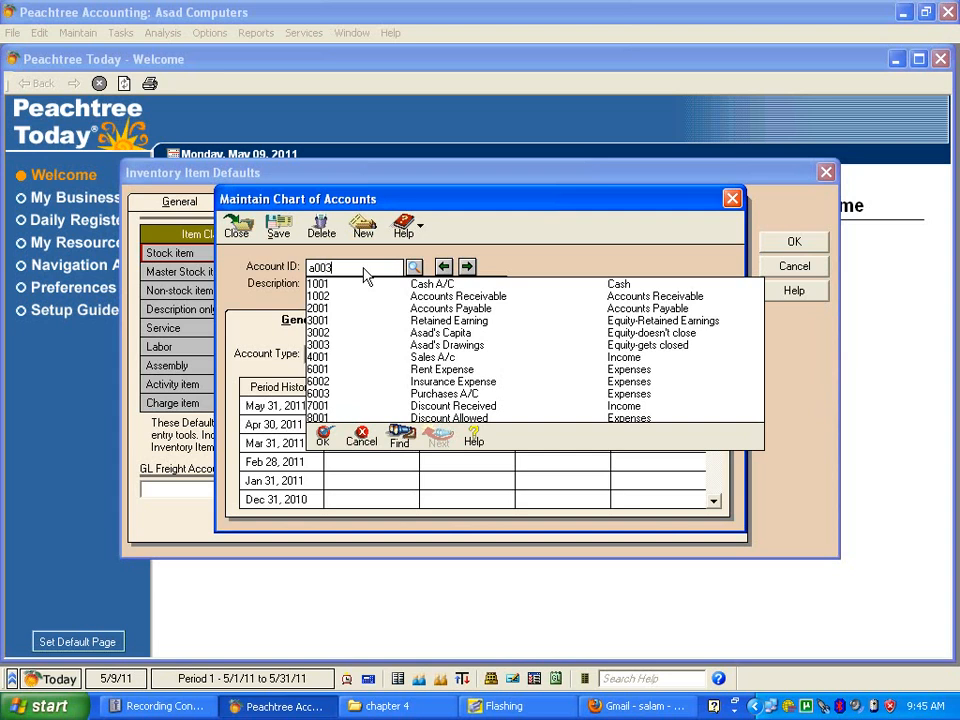
pyautogui.press('BackSpace')
pyautogui.press('BackSpace')
pyautogui.press('BackSpace')
pyautogui.press('BackSpace')
pyautogui.write('10')
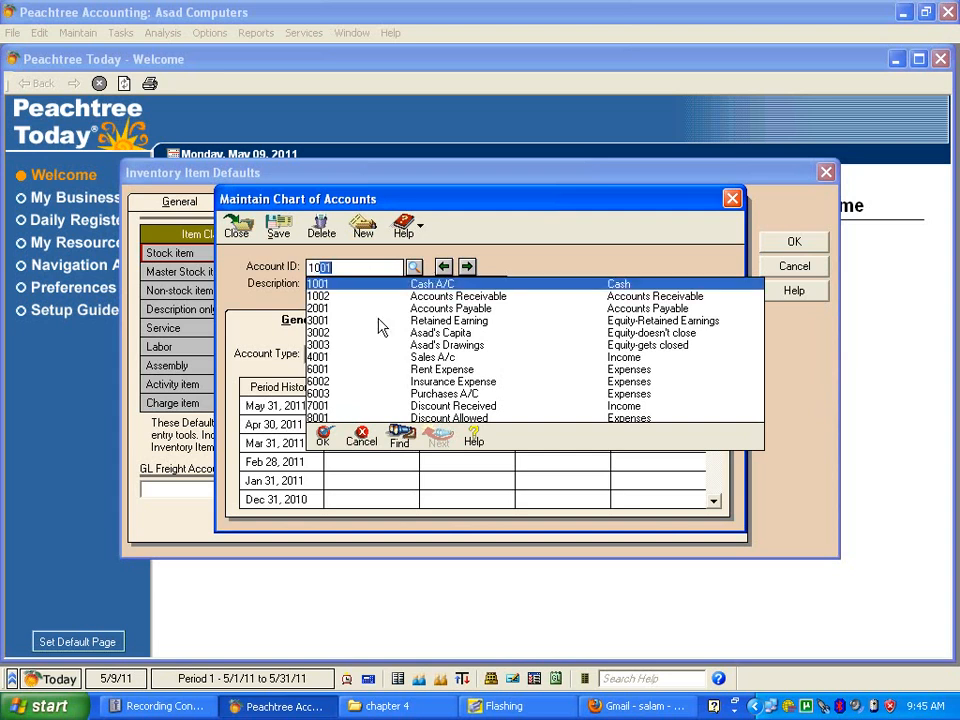
pyautogui.write('03')
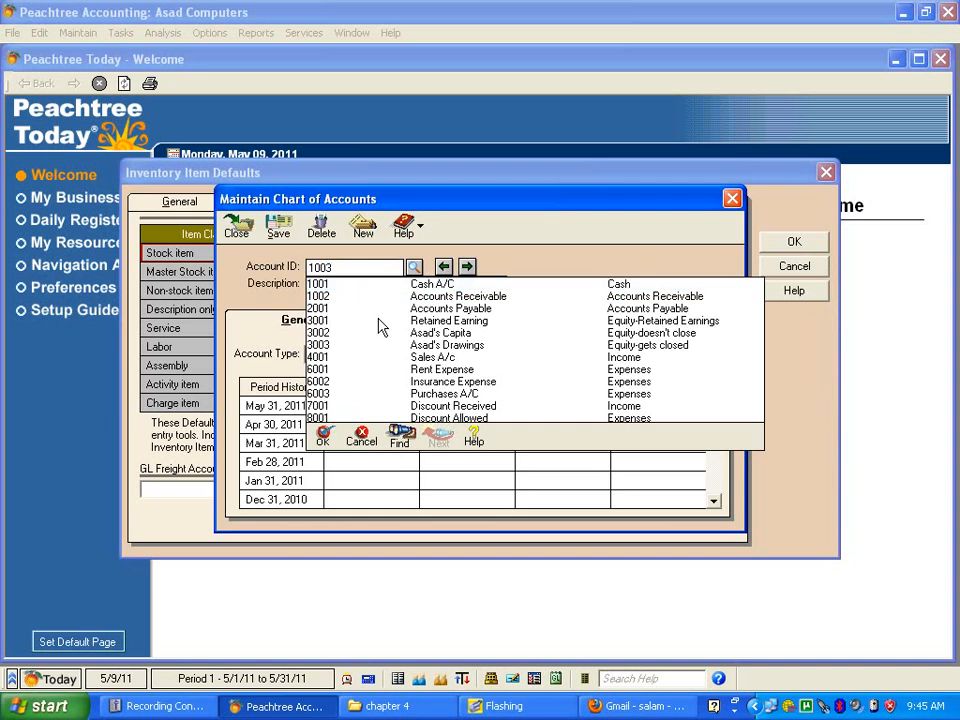
pyautogui.press('Tab')
pyautogui.write('In')
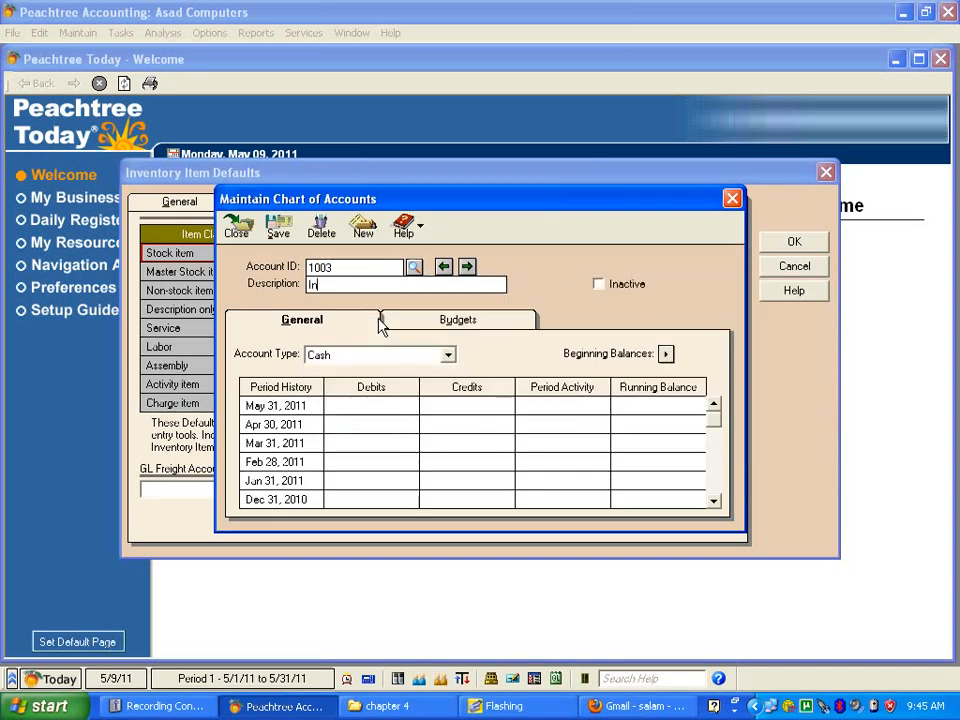
pyautogui.write('ventory')
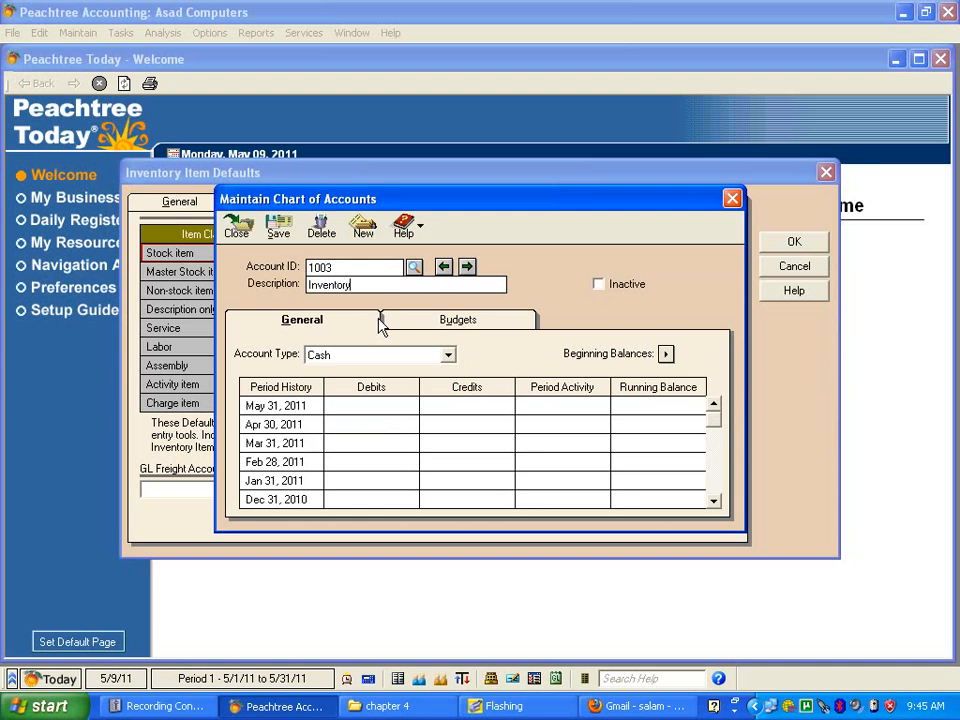
# Step: Set the account type to Inventory, then save the account and return to the item defaults
pyautogui.click(446, 356)
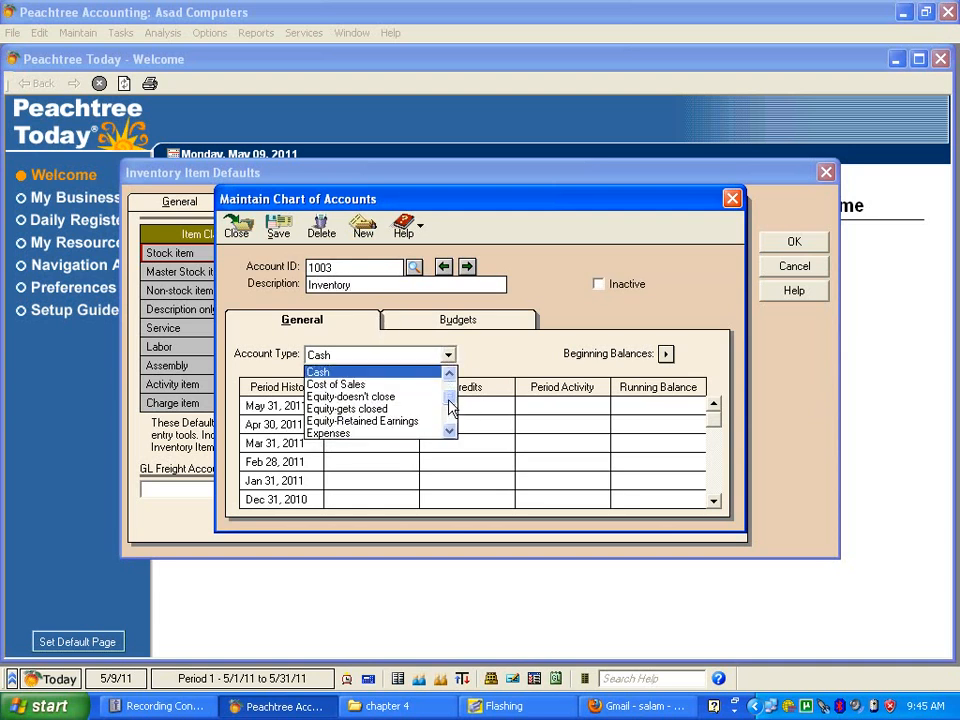
pyautogui.scroll(-1, 449, 405)
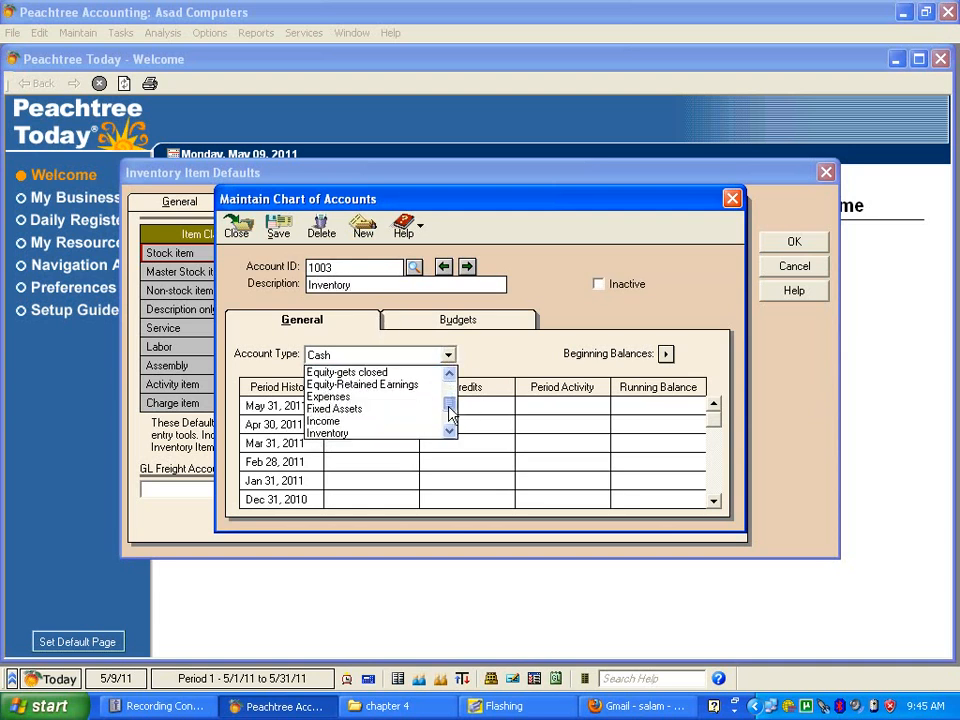
pyautogui.click(369, 434)
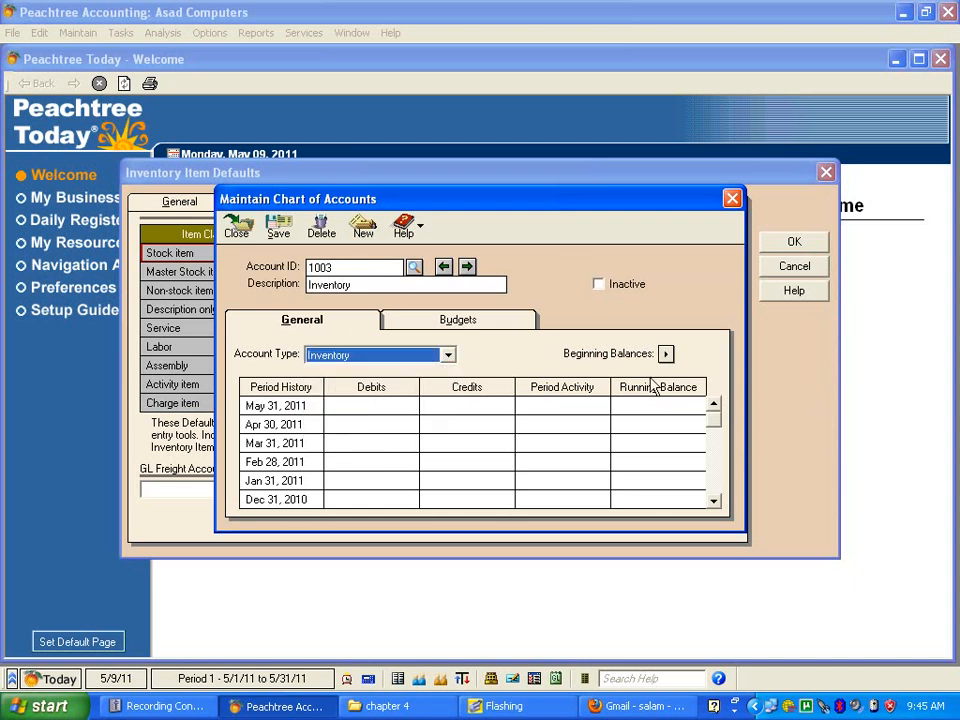
pyautogui.click(279, 224)
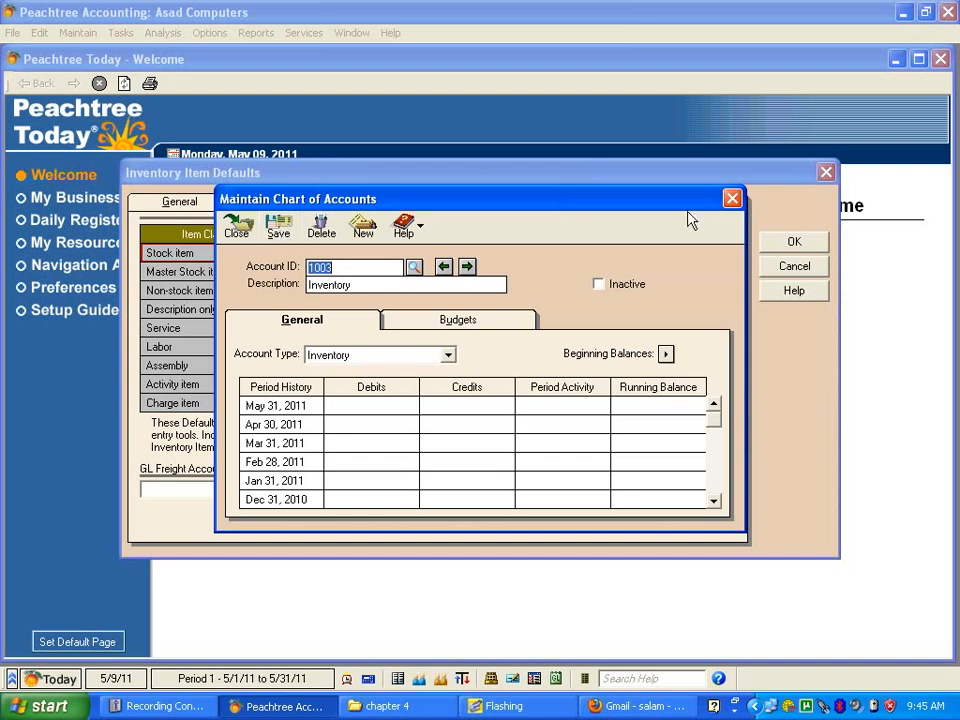
pyautogui.click(730, 202)
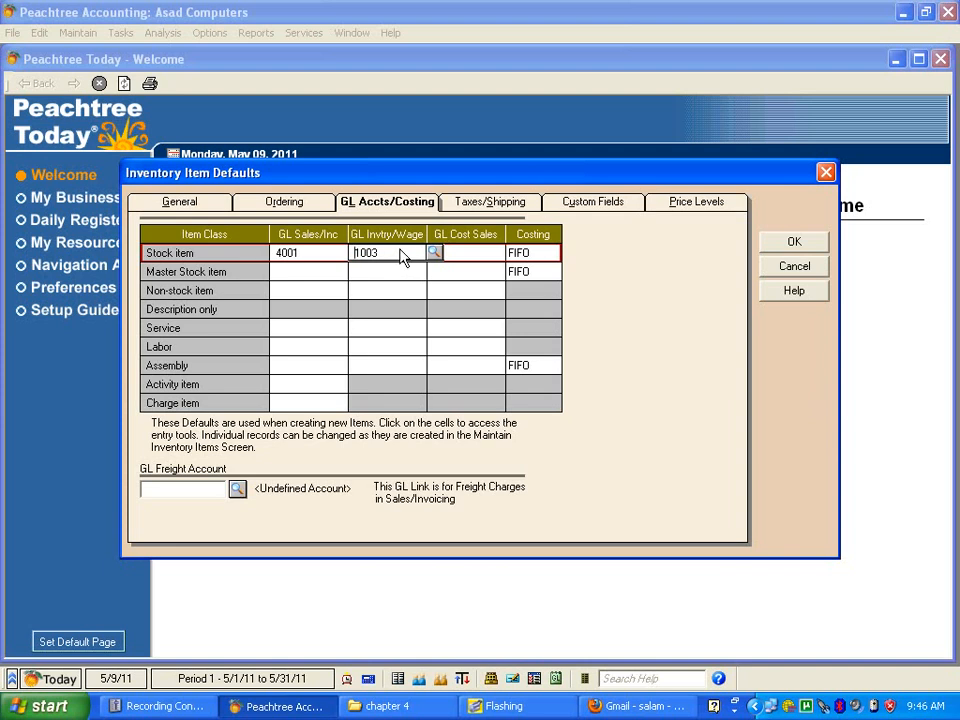
# Step: Start a new account for the Stock item's GL Cost Sales default with ID 5001 and description Cost of goods sold
pyautogui.click(480, 256)
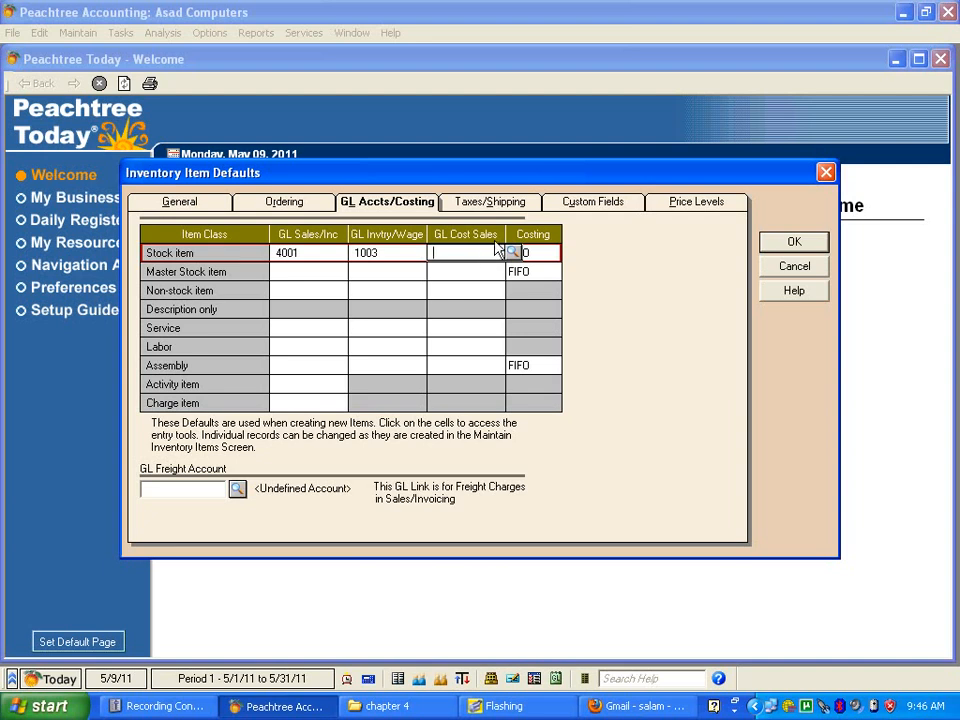
pyautogui.click(511, 253)
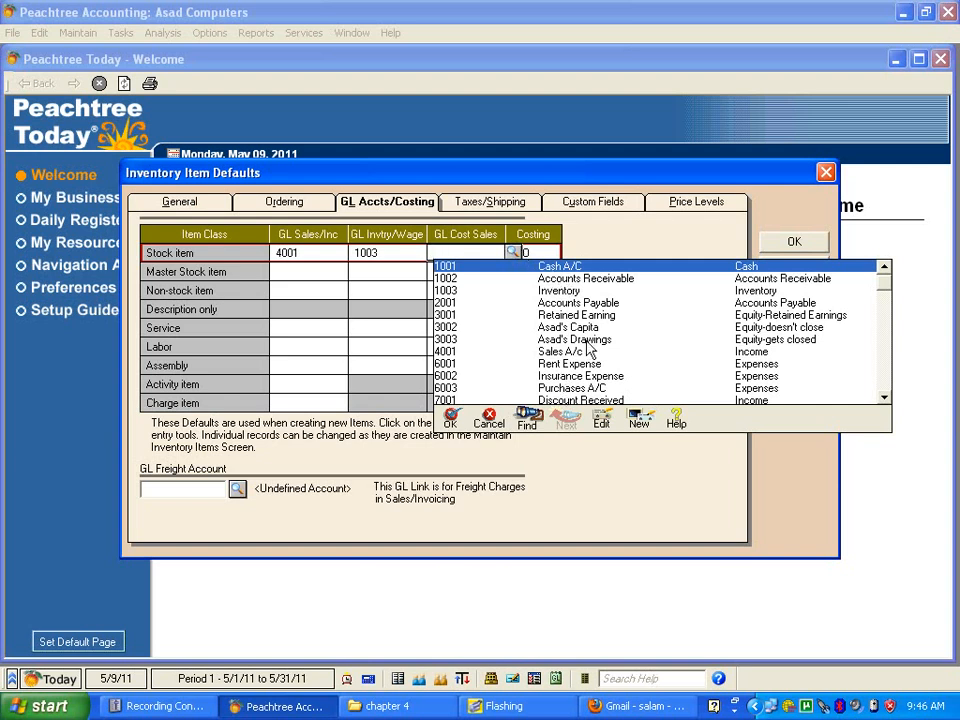
pyautogui.click(638, 423)
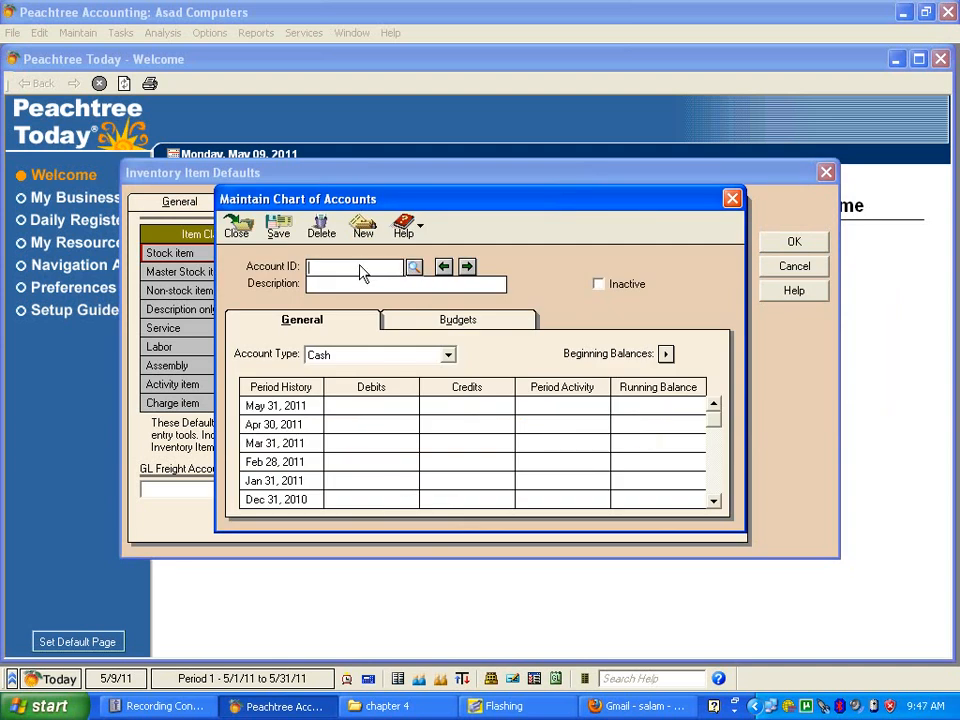
pyautogui.write('500')
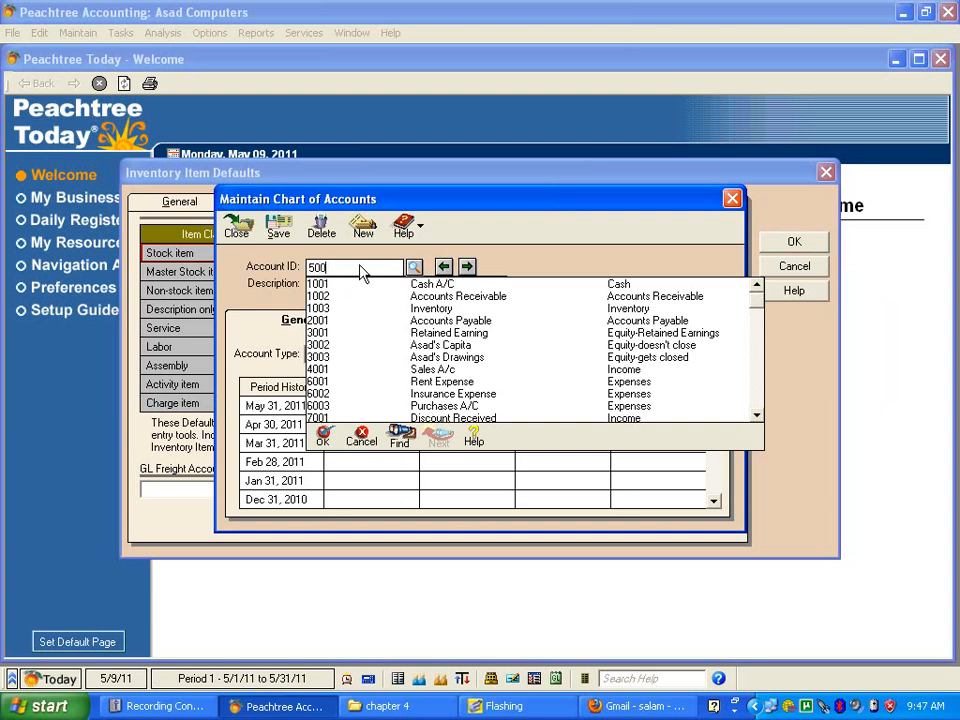
pyautogui.write('1')
pyautogui.press('Tab')
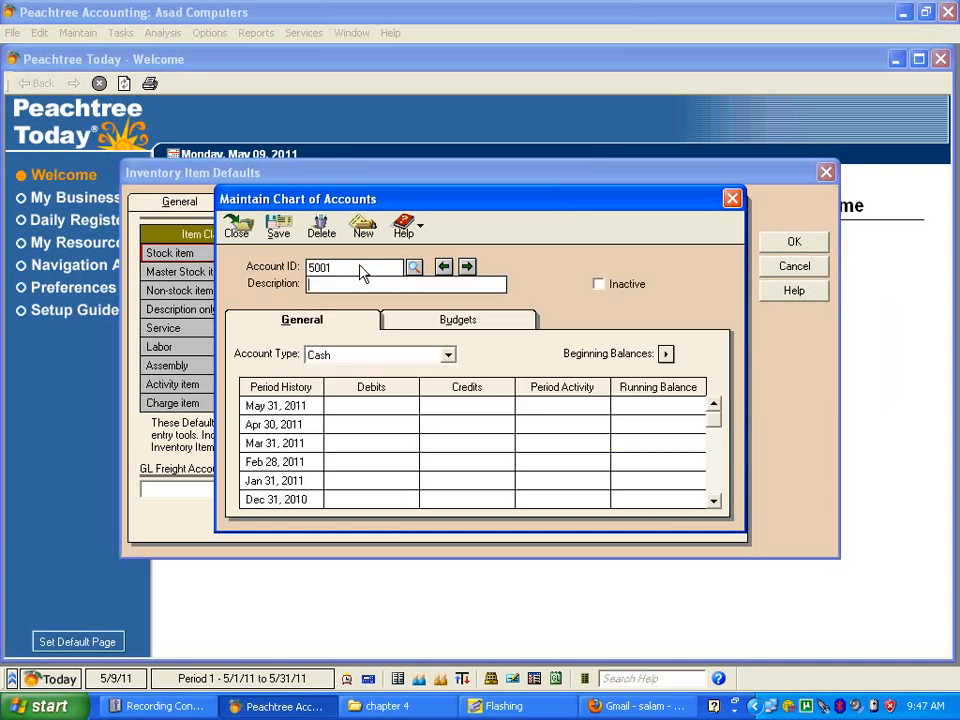
pyautogui.write('Cost of goods sold')
# Step: Set the account type to Cost of Sales, then save the account and return to the item defaults
pyautogui.click(449, 356)
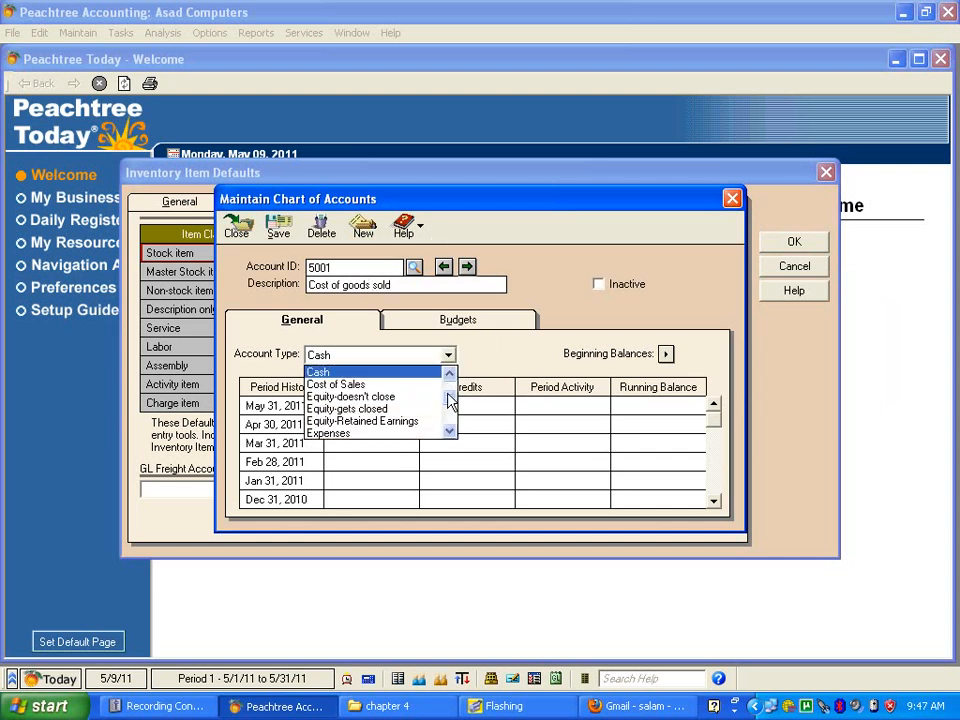
pyautogui.click(409, 386)
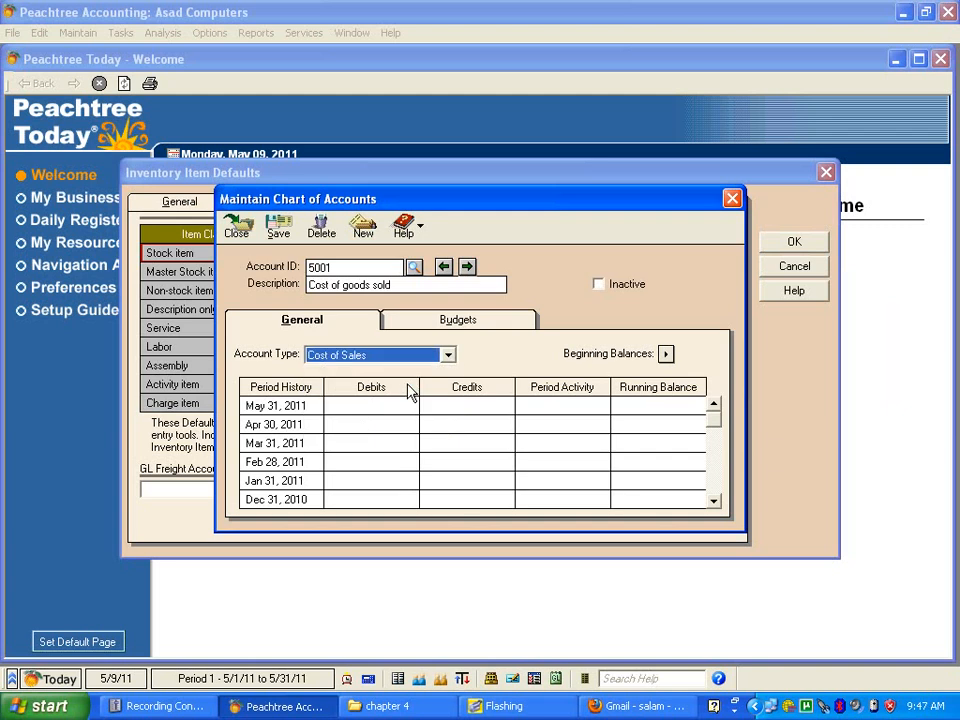
pyautogui.click(288, 230)
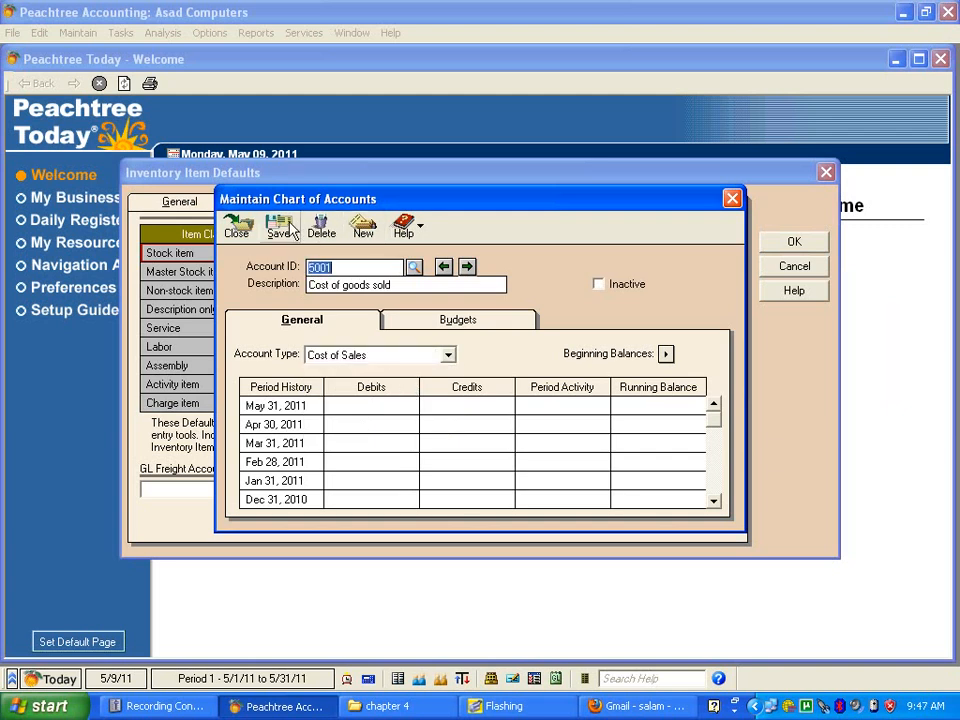
pyautogui.click(733, 200)
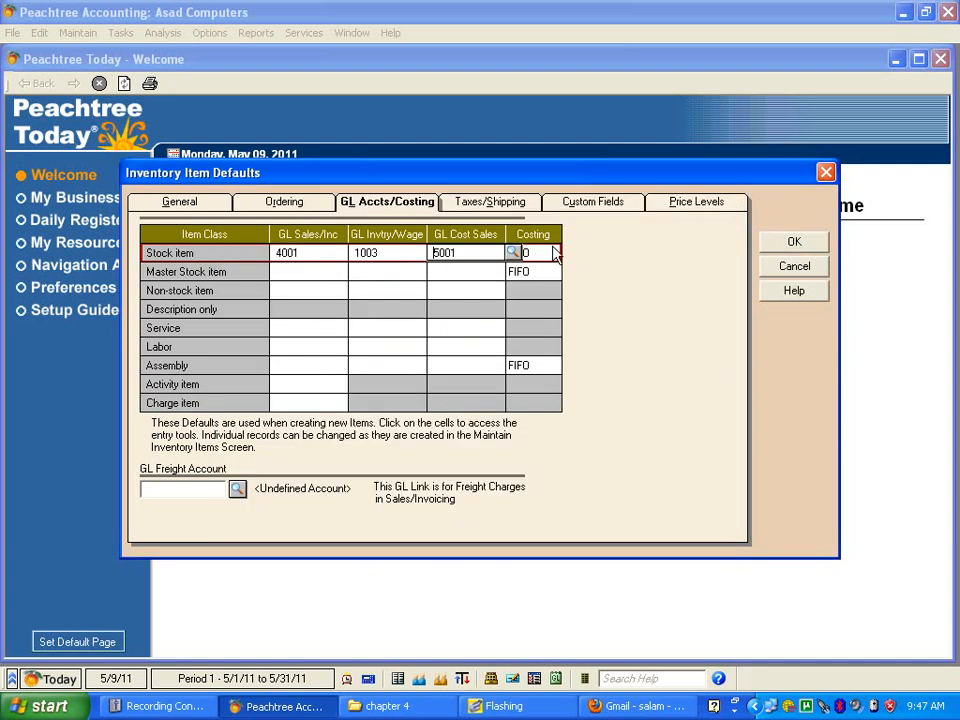
# Step: Choose FIFO as the default costing method for the Stock item class
pyautogui.click(549, 258)
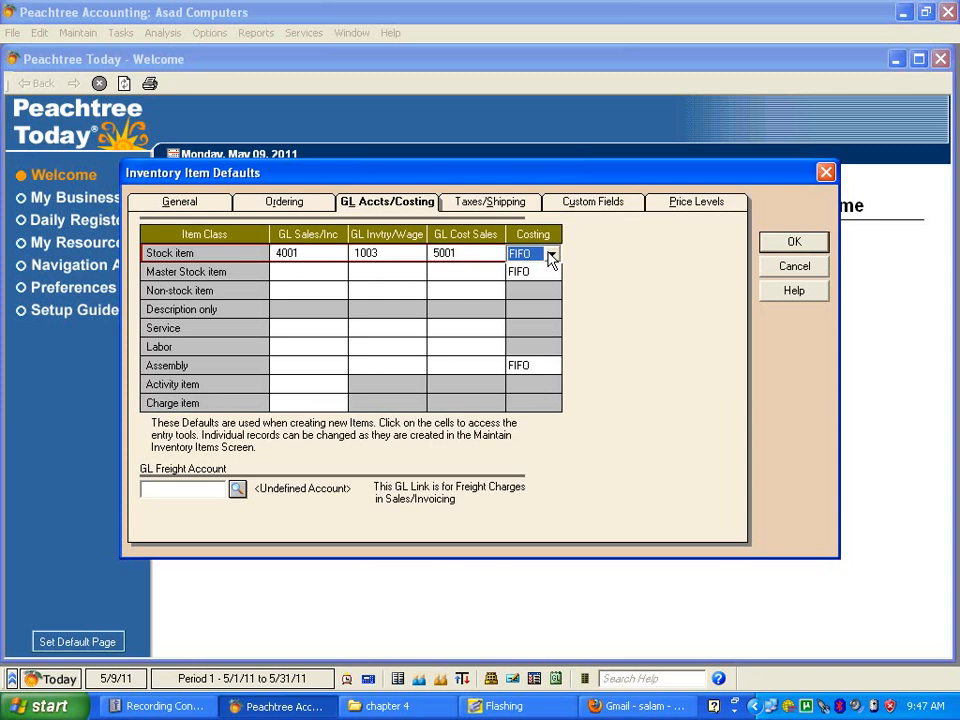
pyautogui.click(552, 256)
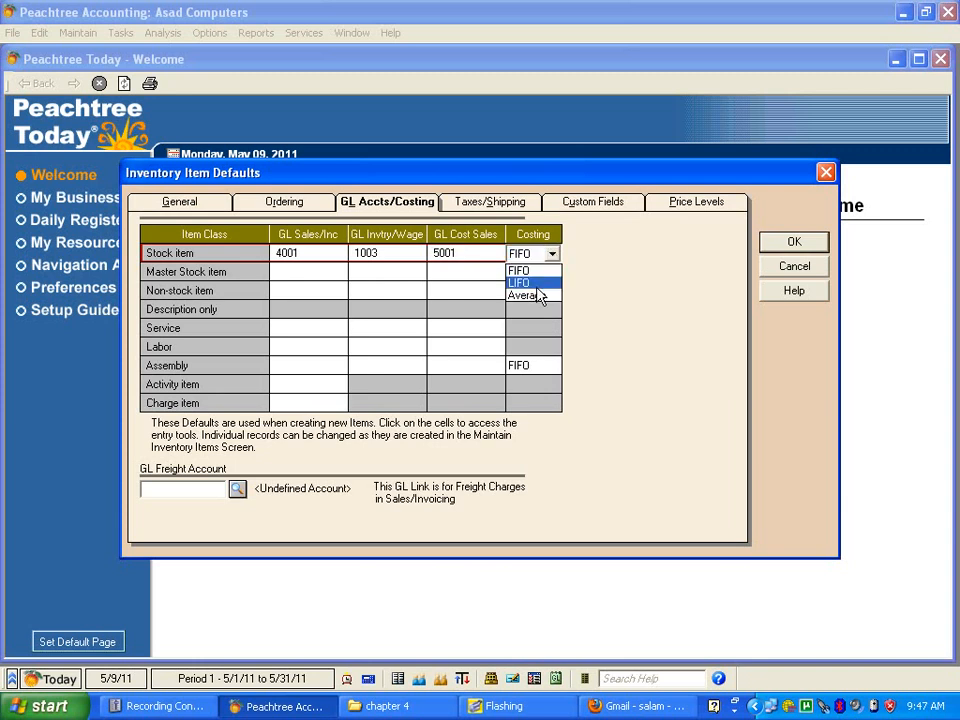
pyautogui.click(533, 271)
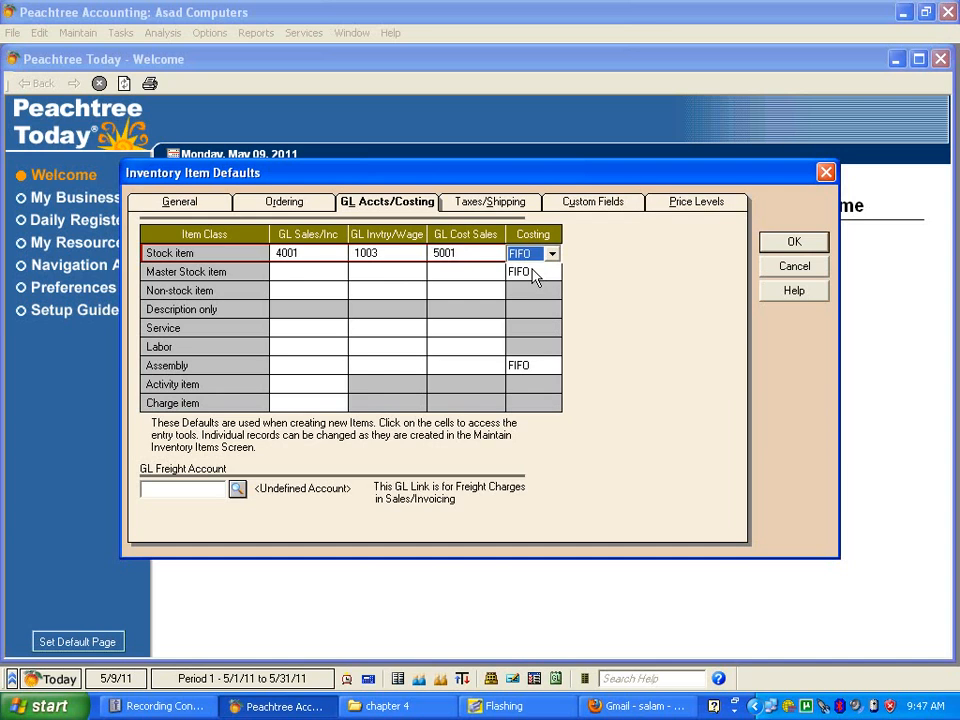
# Step: Start a new account for the GL Freight Account default with ID 6004 and description Freight Outward
pyautogui.click(237, 492)
pyautogui.click(237, 492)
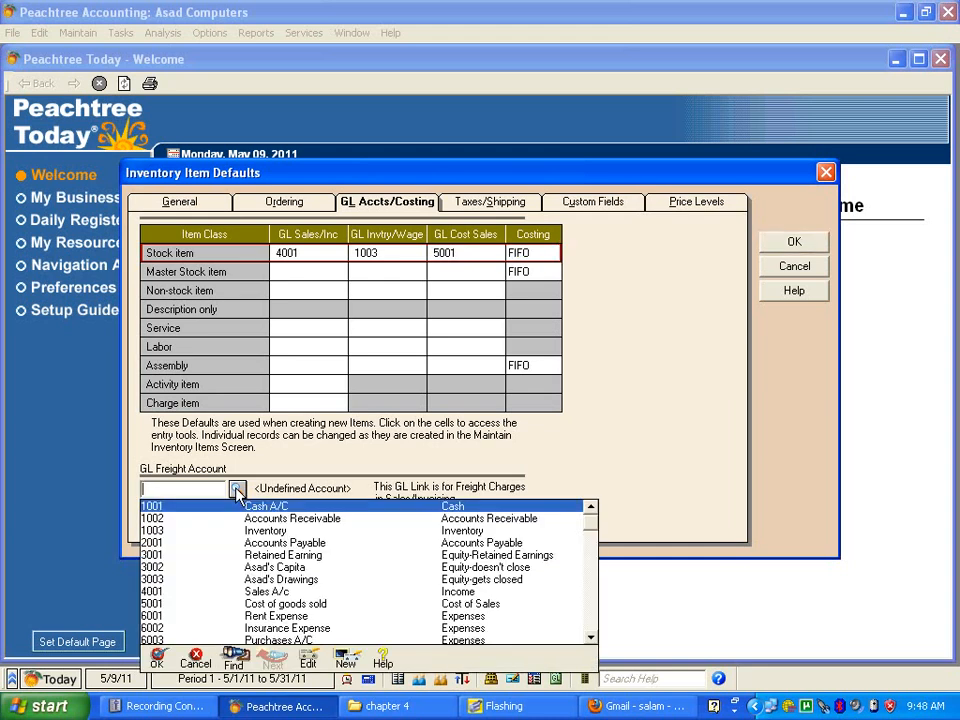
pyautogui.click(345, 664)
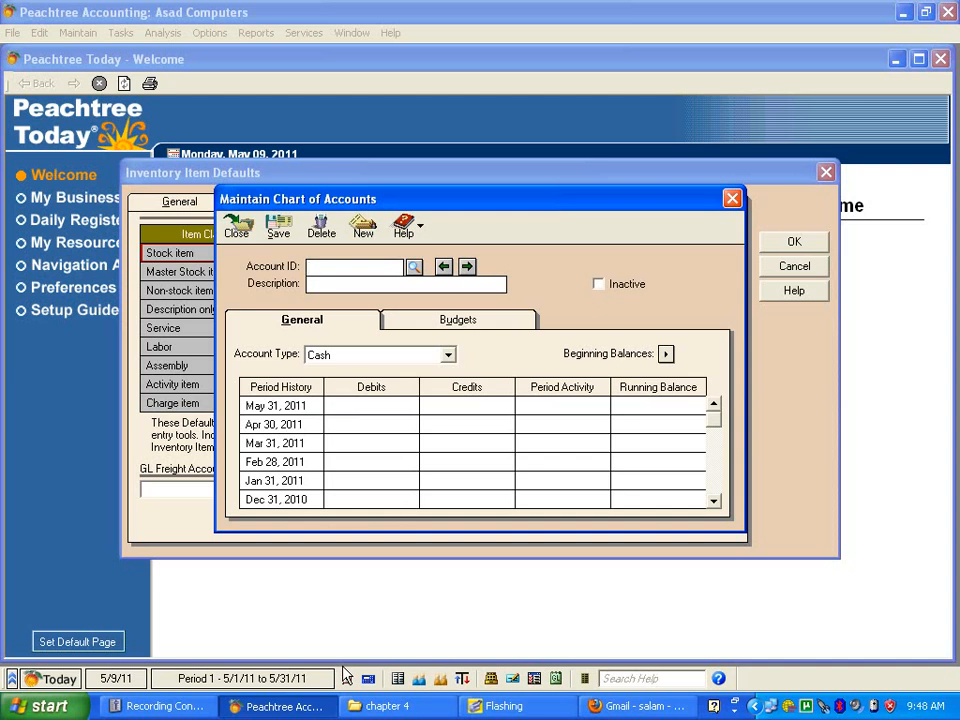
pyautogui.write('6001')
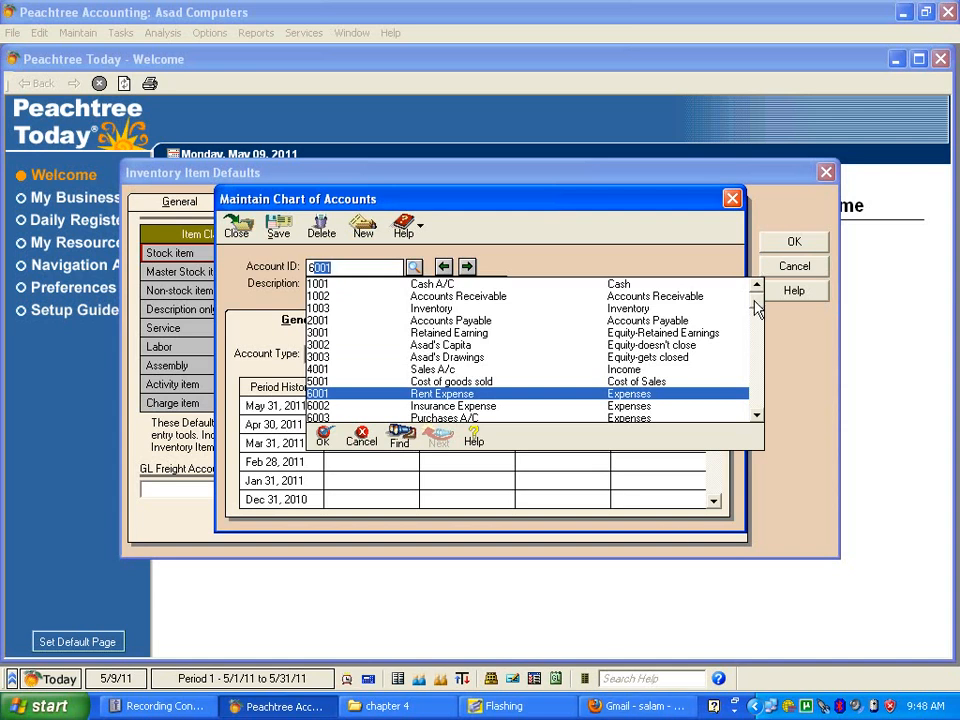
pyautogui.click(757, 395)
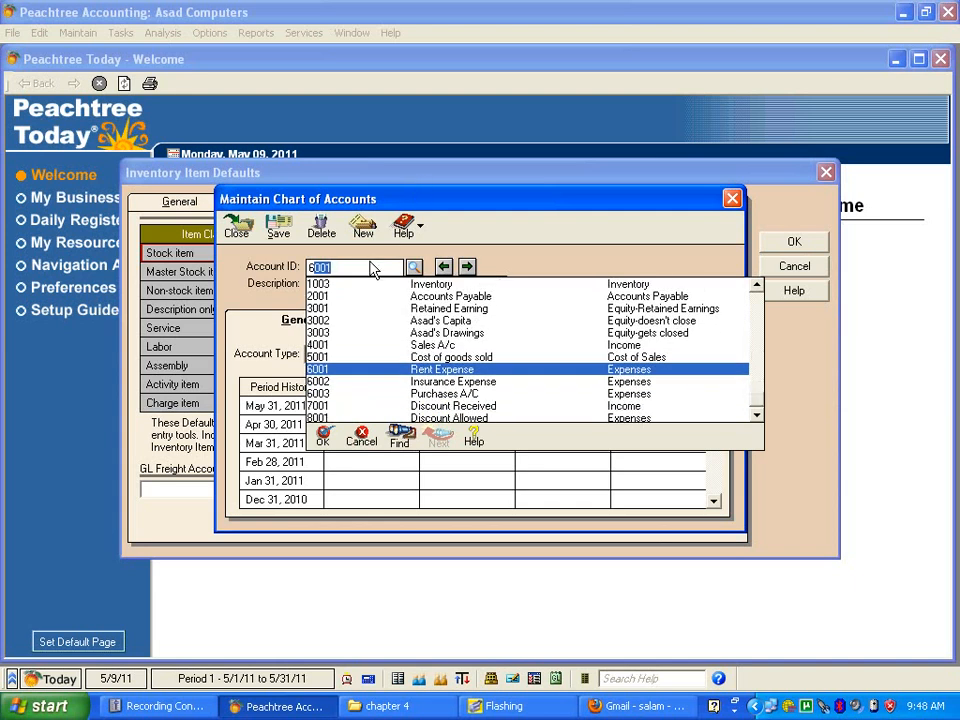
pyautogui.write('004')
pyautogui.press('Tab')
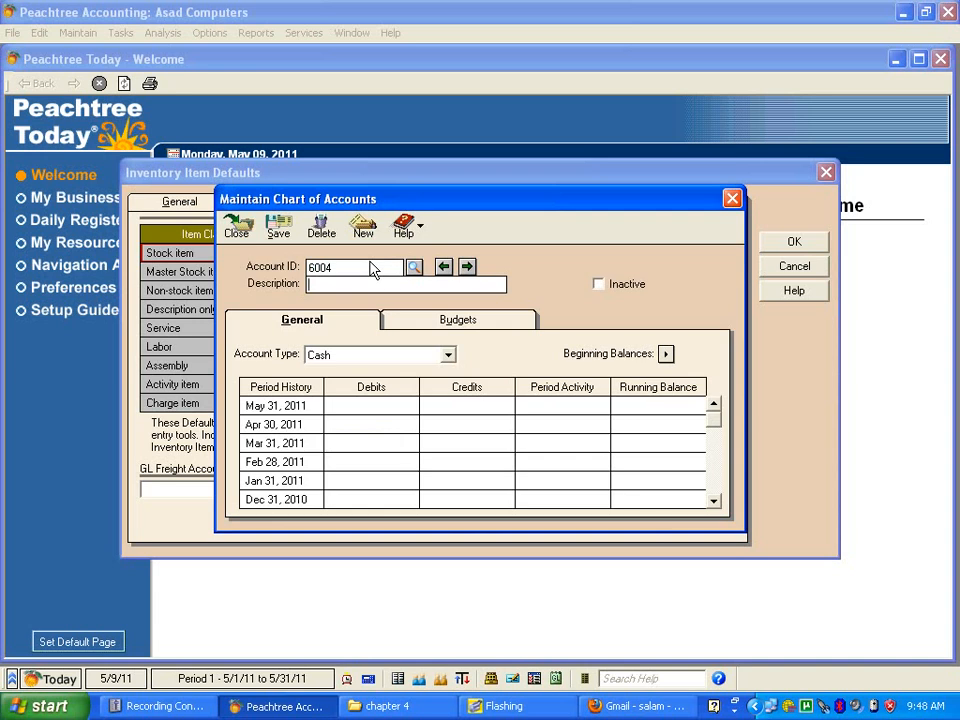
pyautogui.write('Fi')
pyautogui.write('eight Outw')
pyautogui.write('ard')
# Step: Set the Freight Outward account's type to Expenses, then save it and return to the item defaults
pyautogui.click(448, 355)
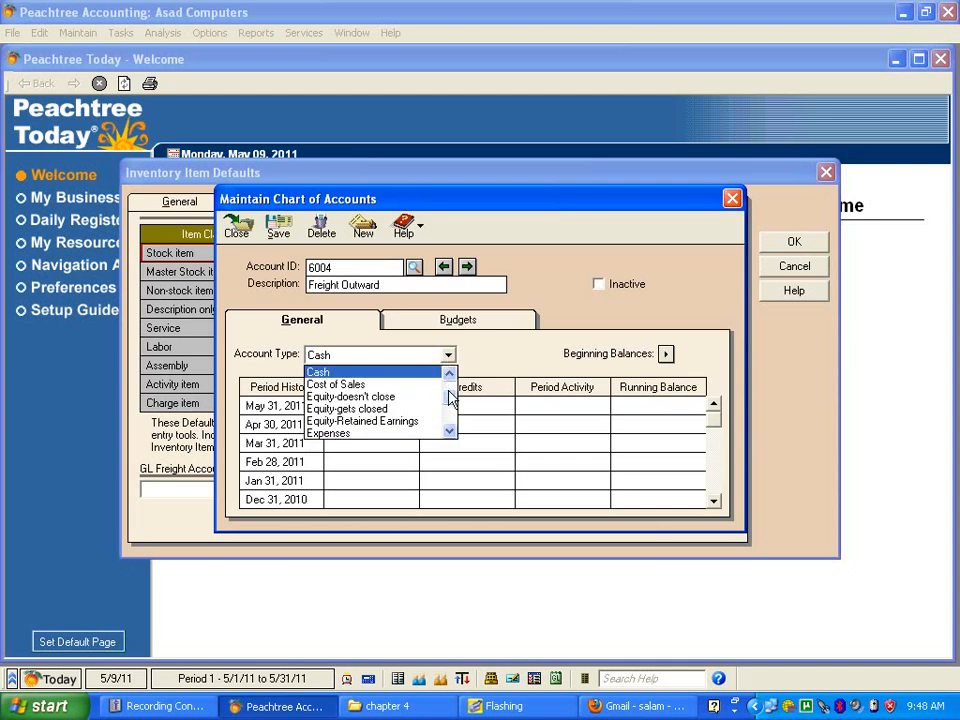
pyautogui.click(405, 433)
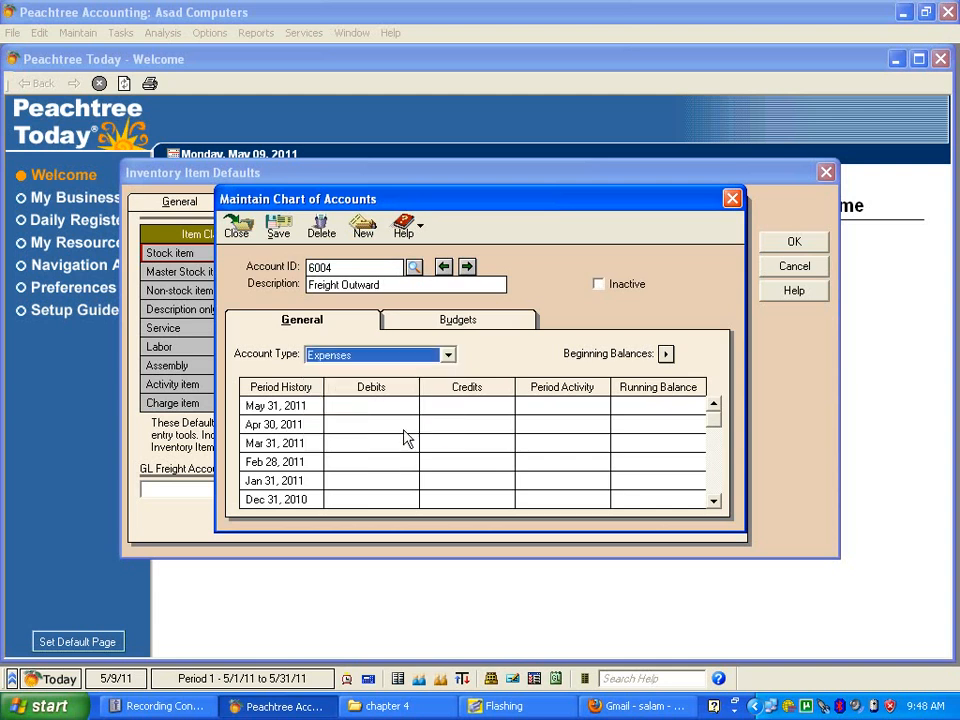
pyautogui.click(285, 226)
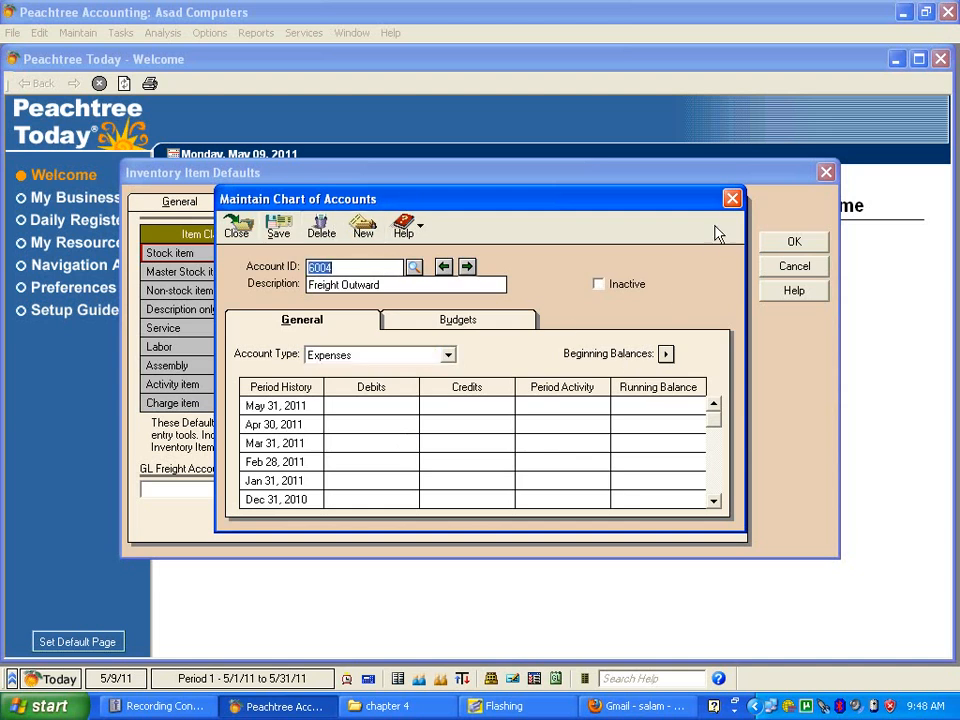
pyautogui.click(732, 198)
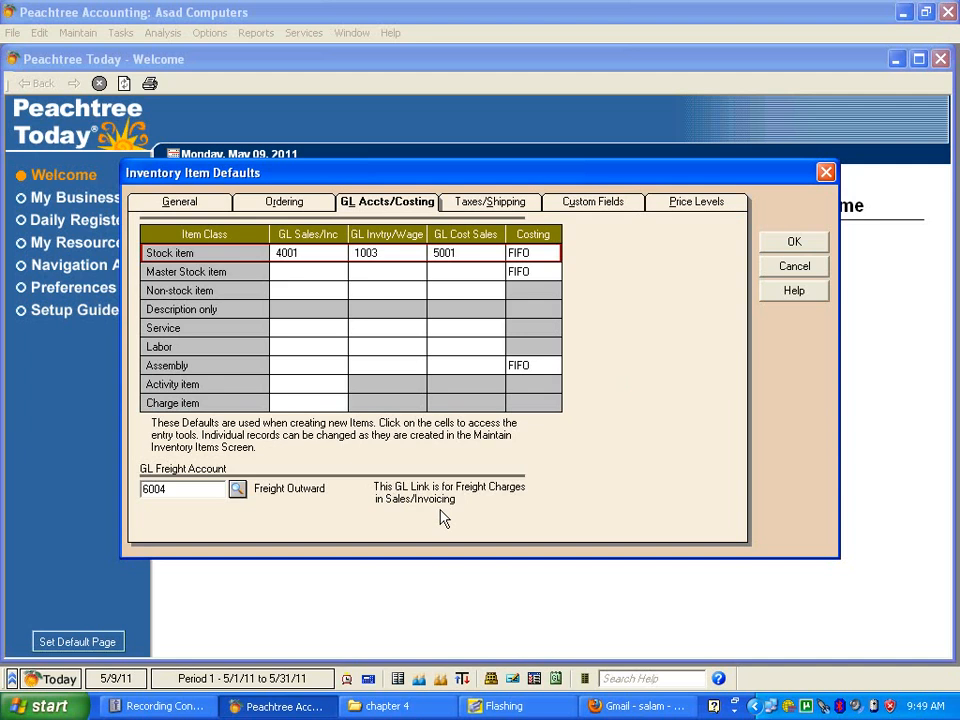
# Step: Review the inventory defaults for taxes and shipping, custom fields, and price levels
pyautogui.click(490, 203)
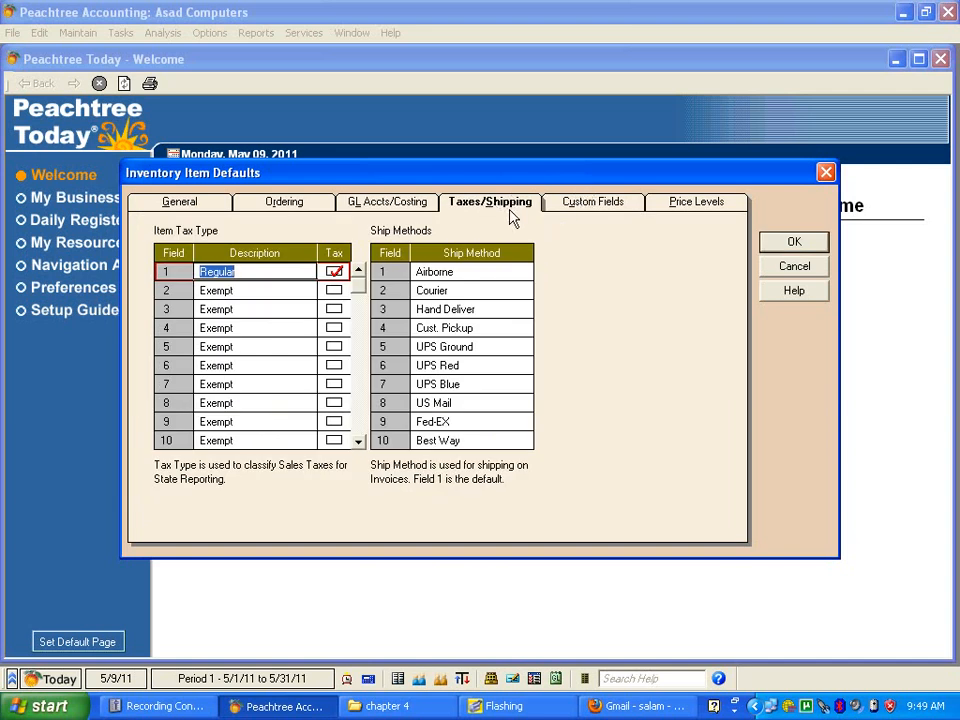
pyautogui.click(590, 207)
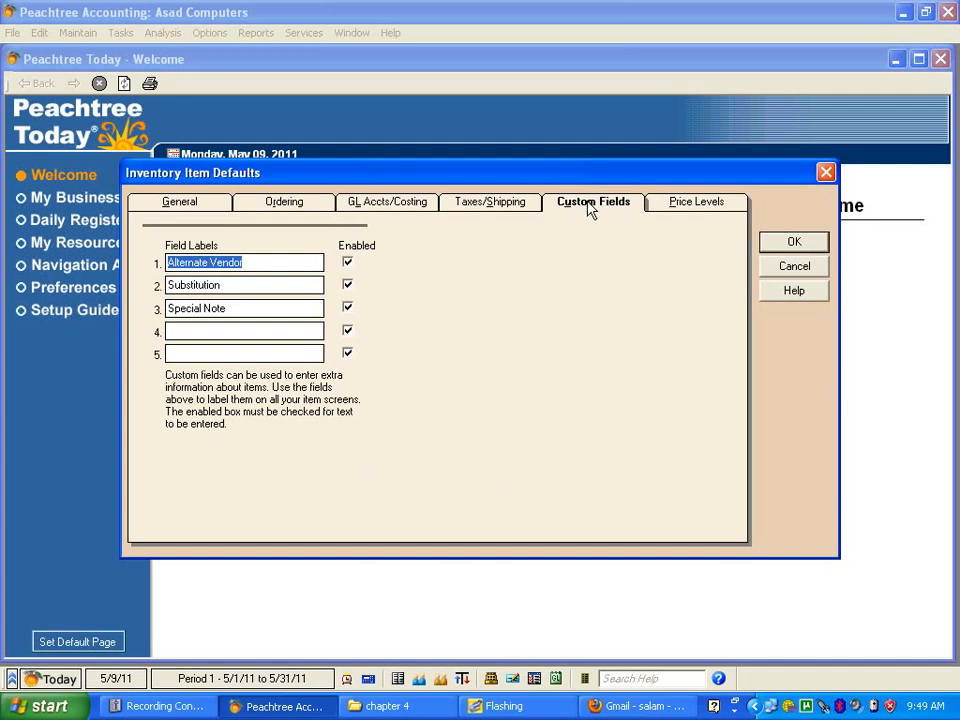
pyautogui.click(712, 207)
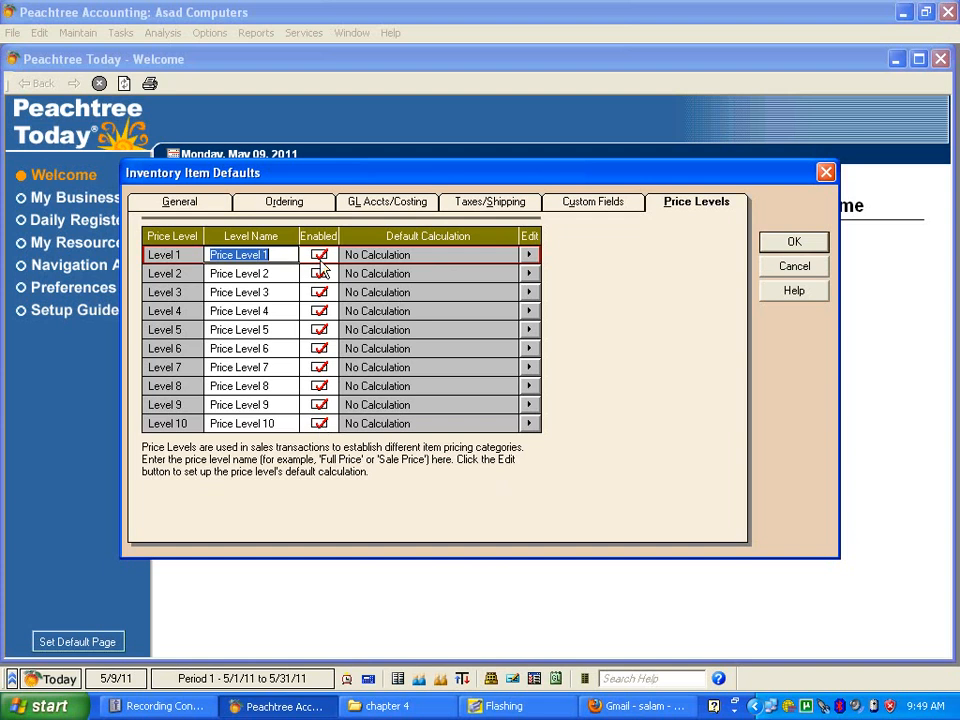
# Step: Disable price levels 6 through 10 in the inventory item defaults
pyautogui.click(320, 424)
pyautogui.click(319, 404)
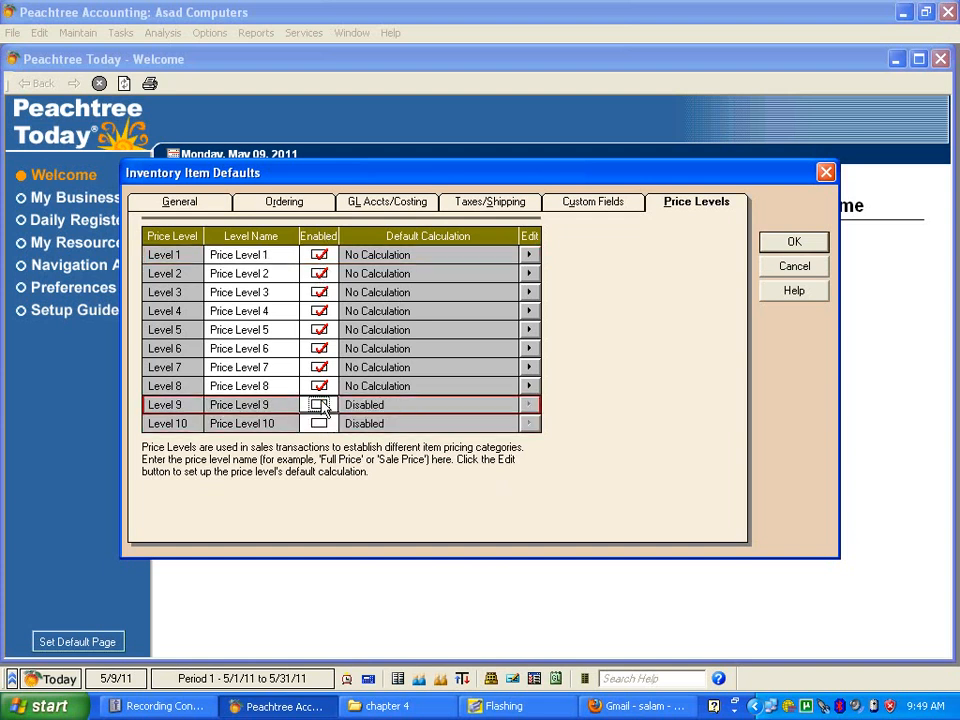
pyautogui.click(319, 386)
pyautogui.click(319, 367)
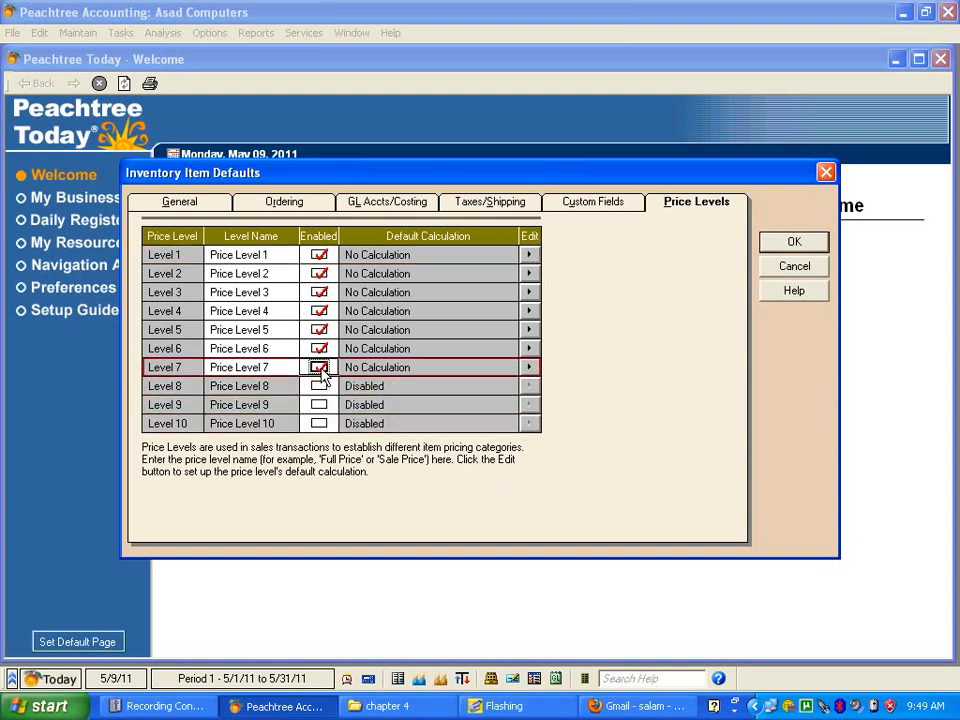
pyautogui.click(320, 350)
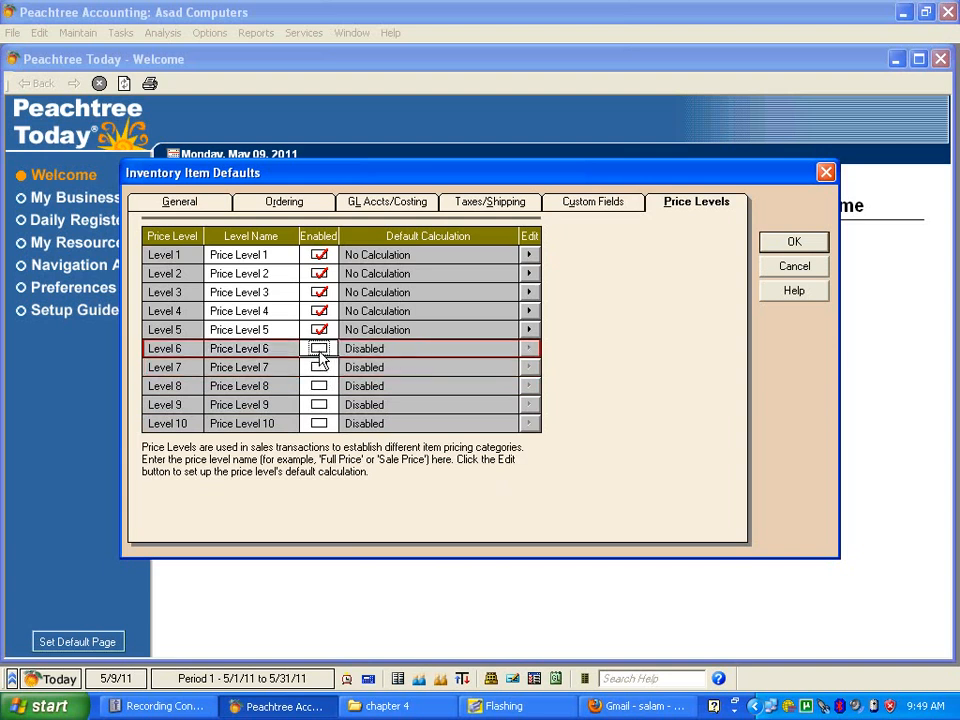
# Step: Enable price levels 6 through 10 again
pyautogui.click(319, 349)
pyautogui.click(320, 370)
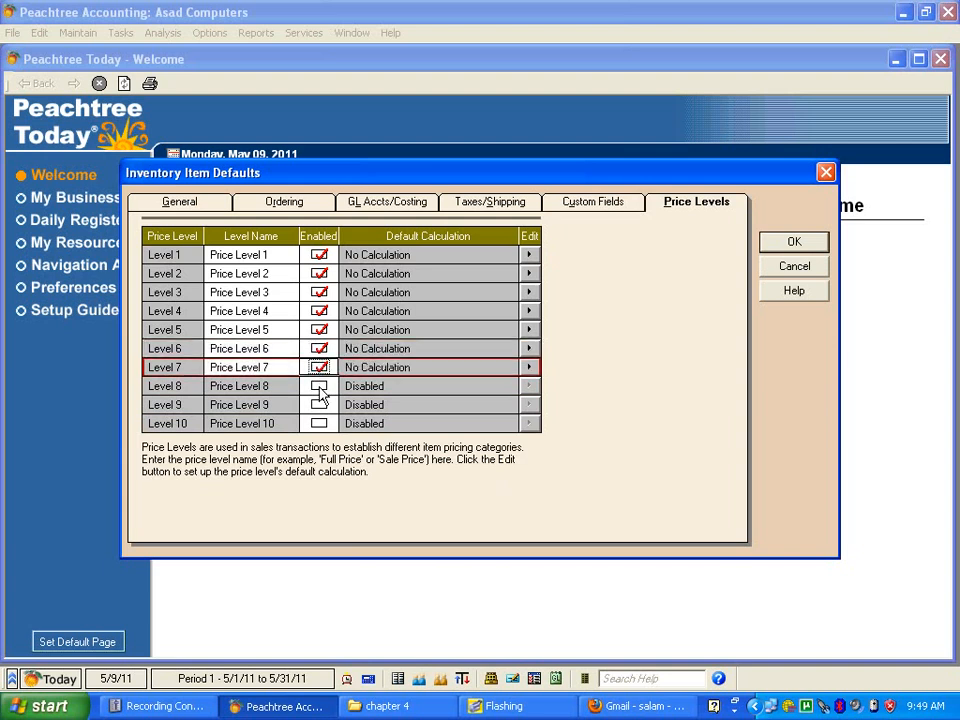
pyautogui.click(319, 388)
pyautogui.click(319, 405)
pyautogui.click(319, 423)
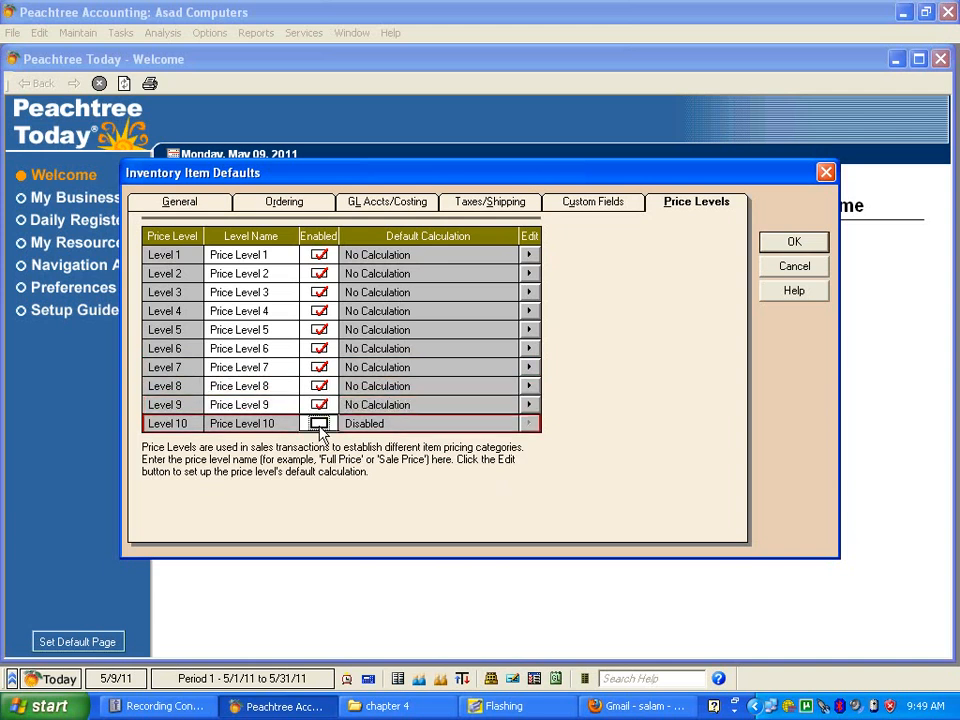
# Step: Save the inventory item defaults and close their settings
pyautogui.click(782, 245)
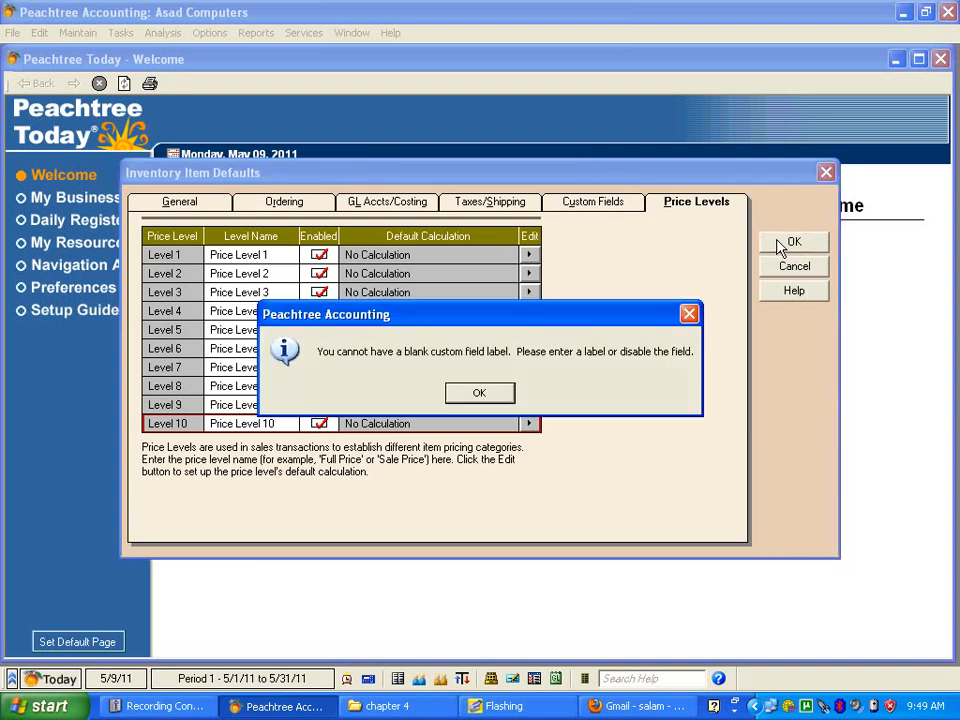
pyautogui.click(480, 394)
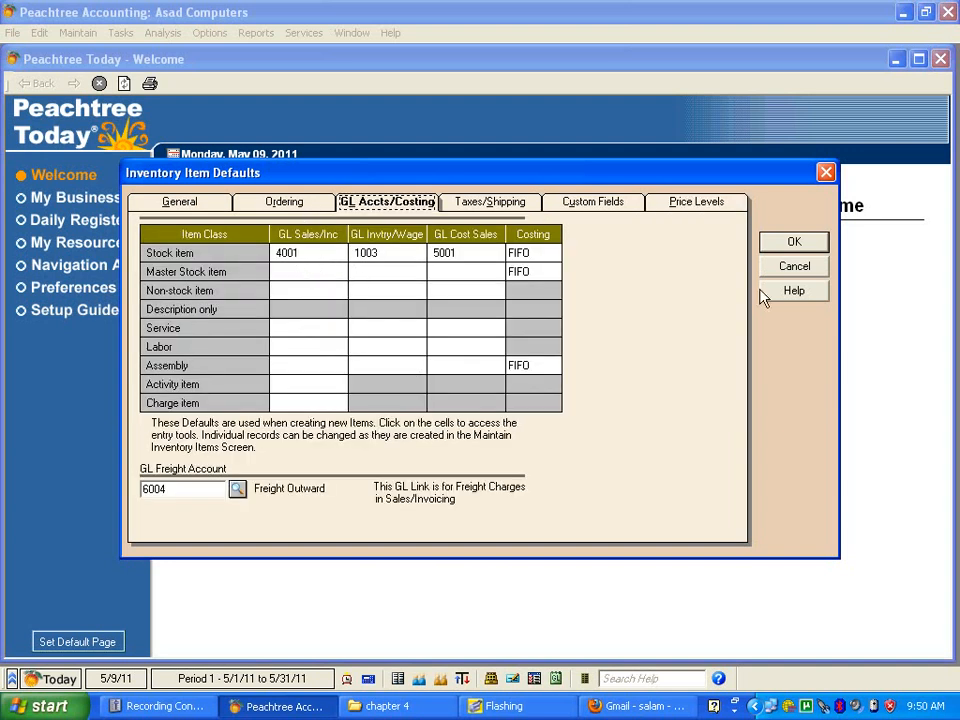
pyautogui.click(806, 246)
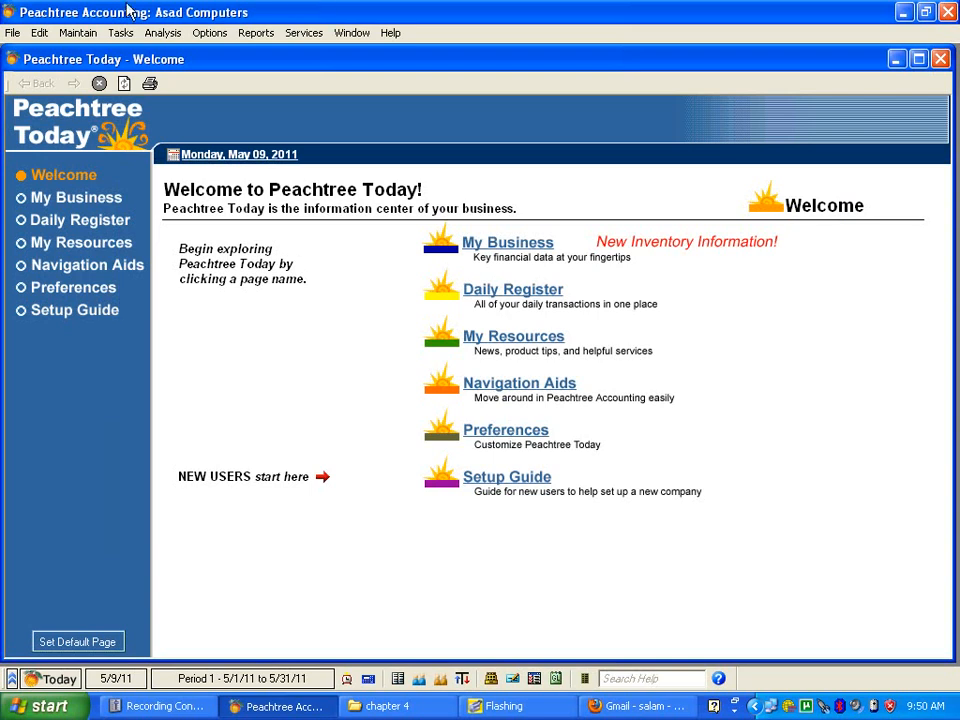
# Step: Set the rounding account in the General Ledger defaults to 3001 Retained Earning and save the defaults
pyautogui.click(80, 33)
pyautogui.moveTo(127, 268)
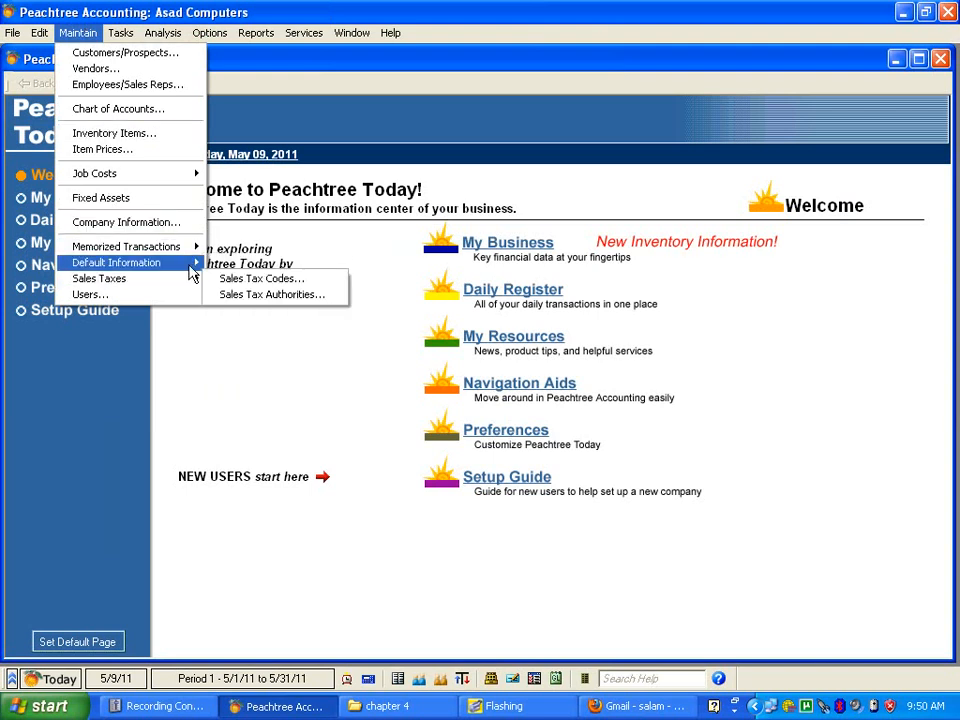
pyautogui.moveTo(192, 273)
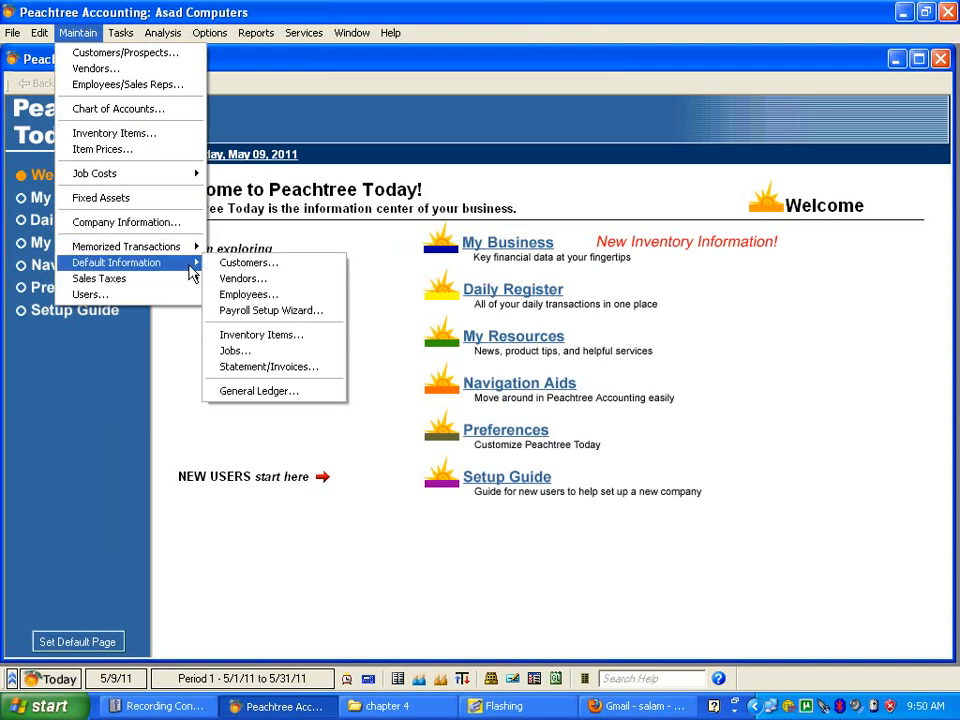
pyautogui.click(267, 393)
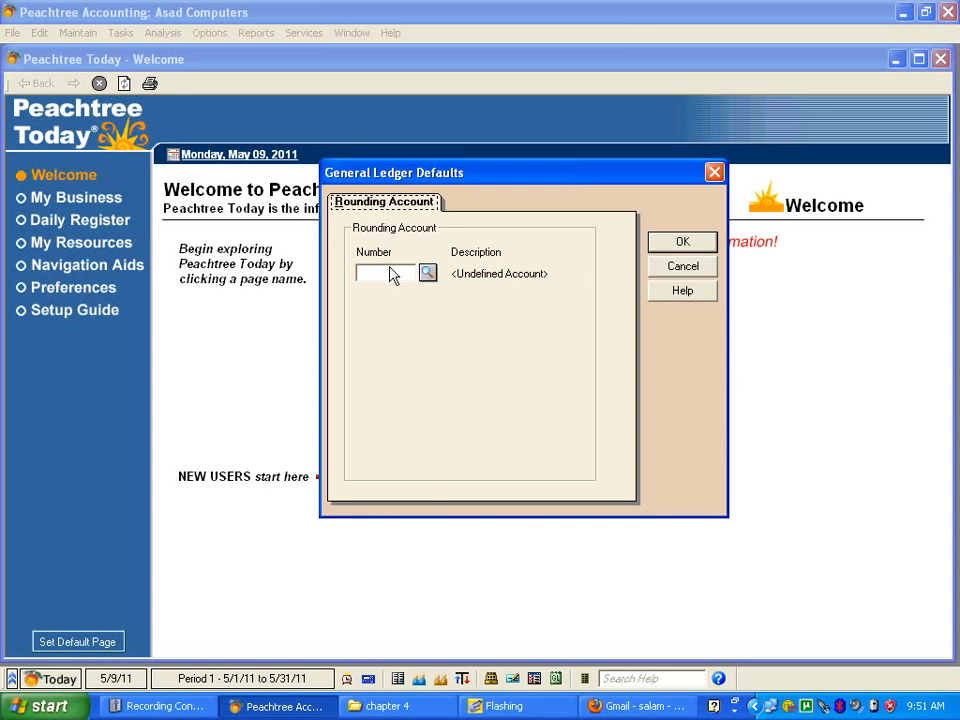
pyautogui.click(427, 273)
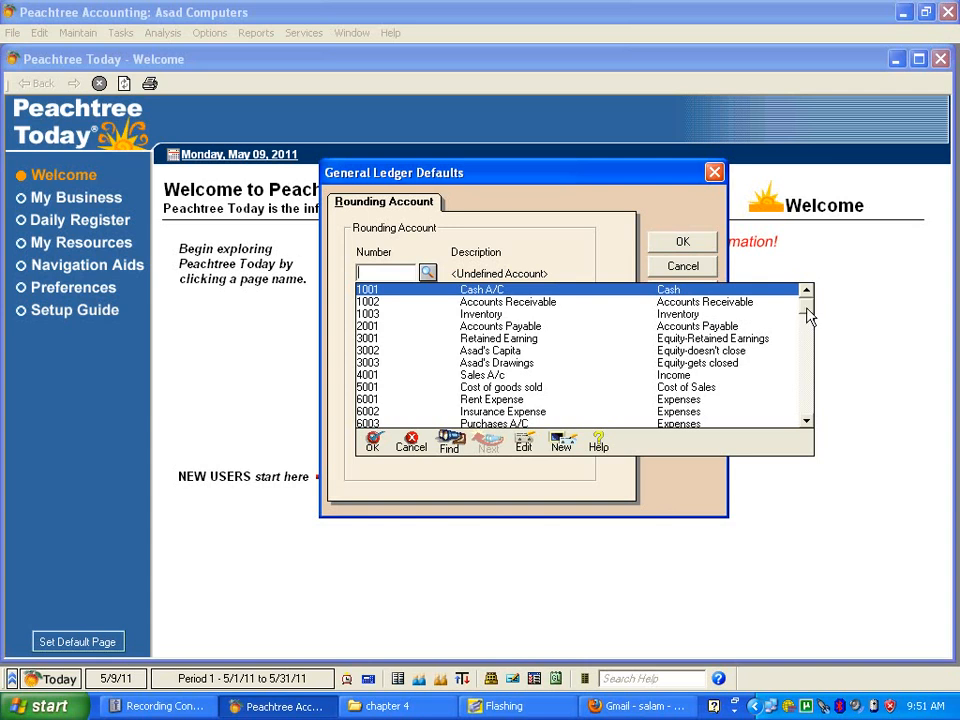
pyautogui.moveTo(808, 318); pyautogui.dragTo(806, 413)
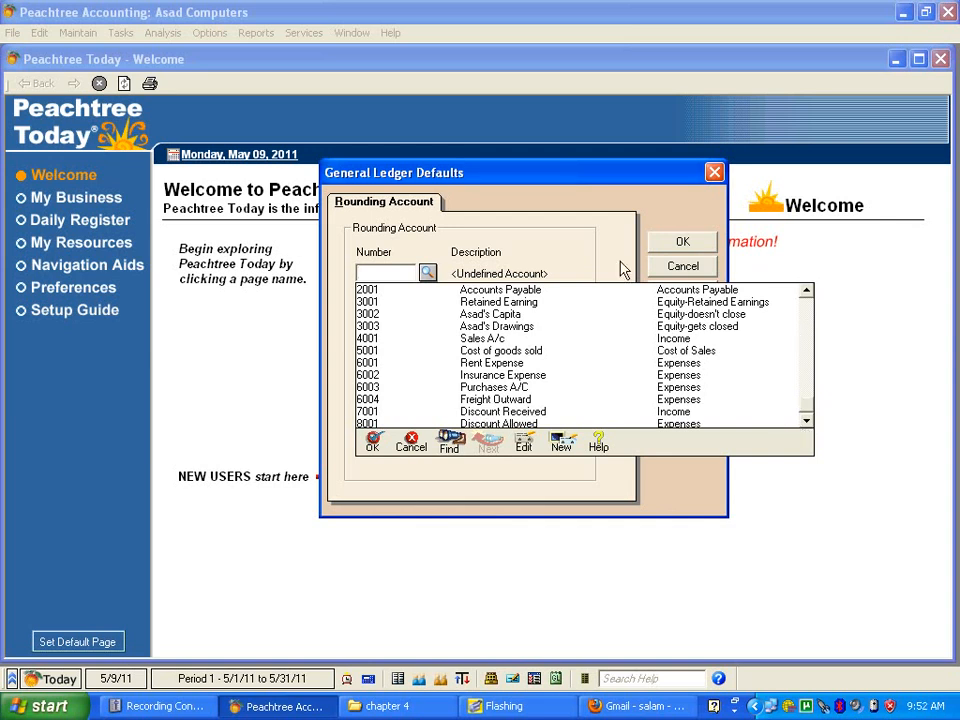
pyautogui.click(518, 309)
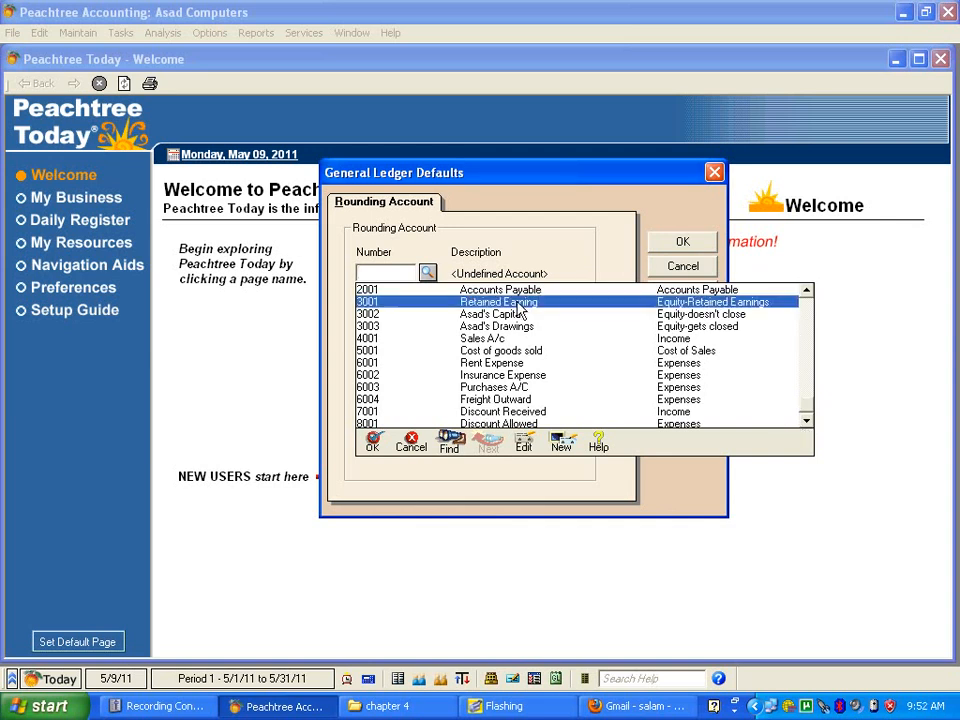
pyautogui.doubleClick(518, 309)
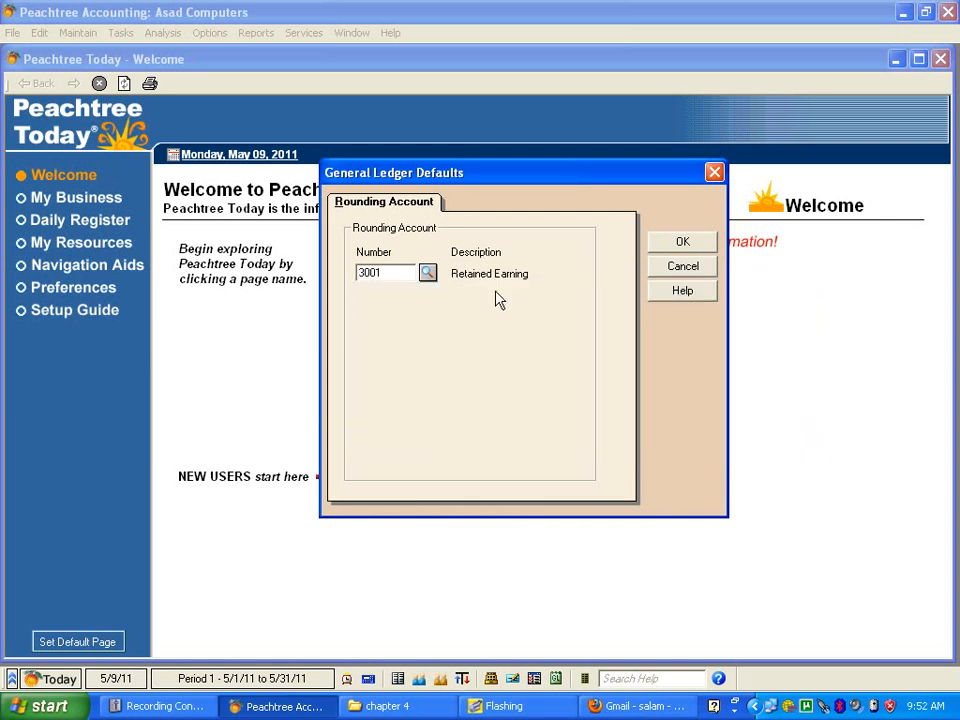
pyautogui.click(683, 242)
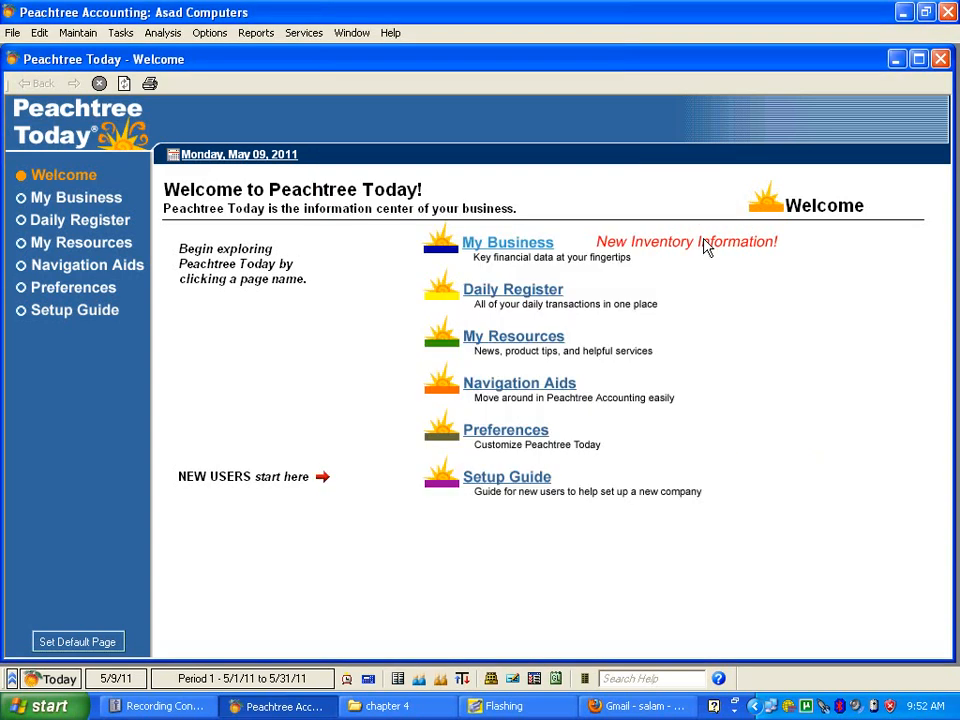